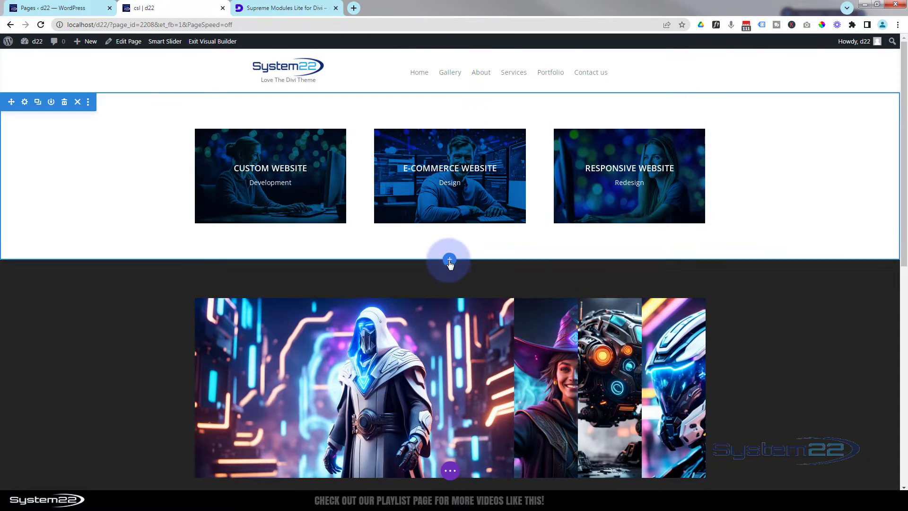
- Insert a regular section with a two equal-column row below the three website service boxes
click(450, 261)
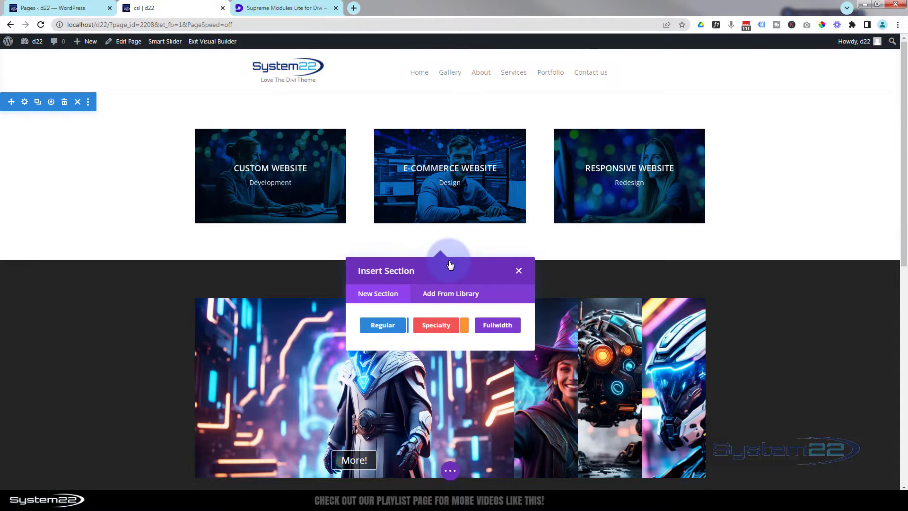
click(383, 326)
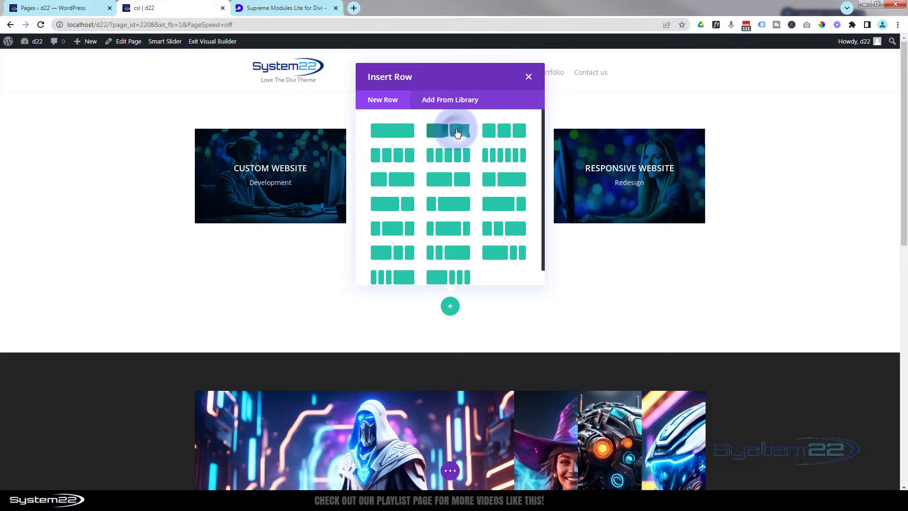
click(458, 134)
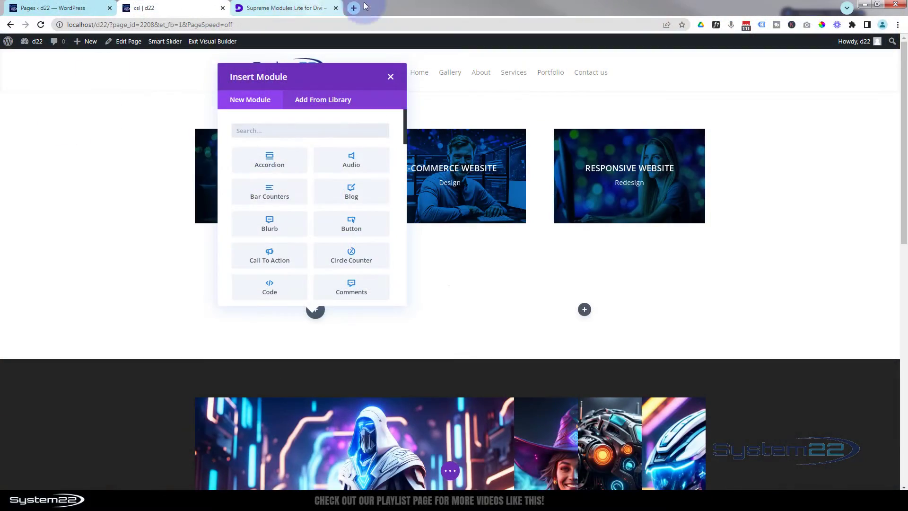
- Switch to the Divi Supreme website and download the free Supreme Modules Lite plugin from its WordPress.org page
click(298, 8)
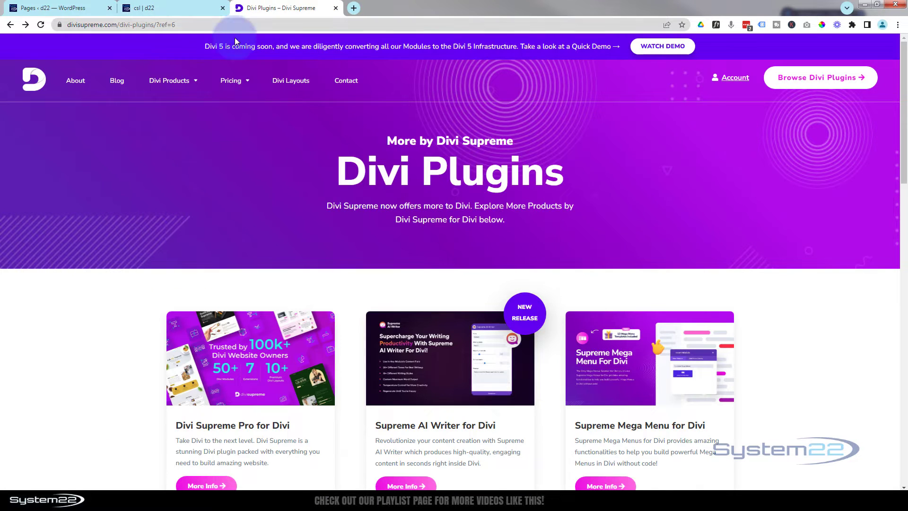
mouse_move(231, 81)
scroll(252, 141, down, 8)
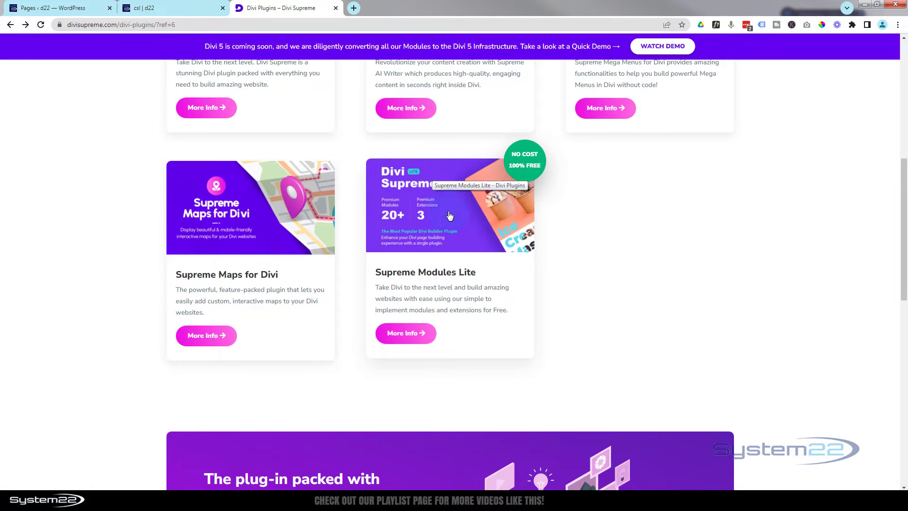
click(400, 333)
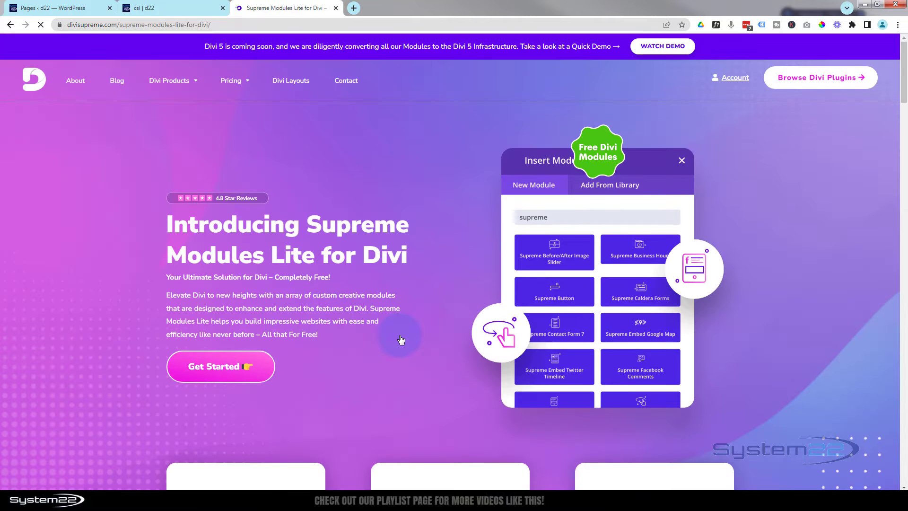
click(207, 369)
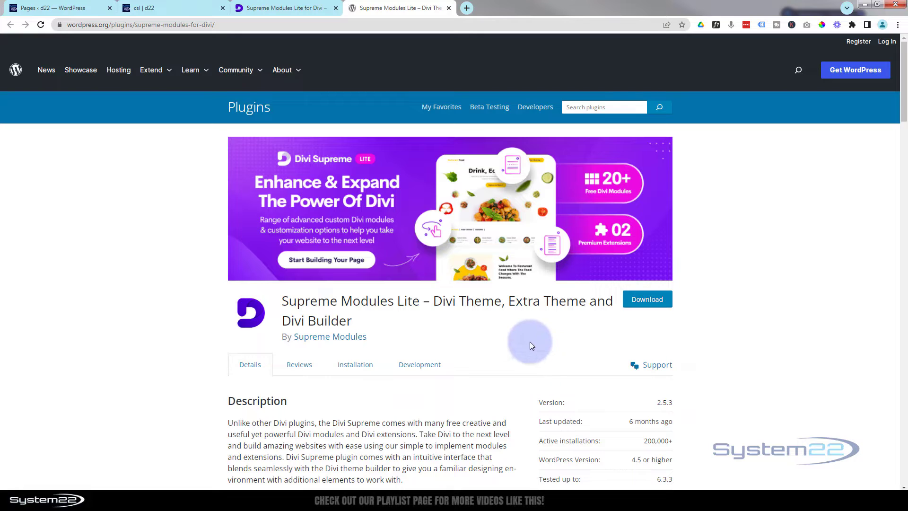
click(647, 299)
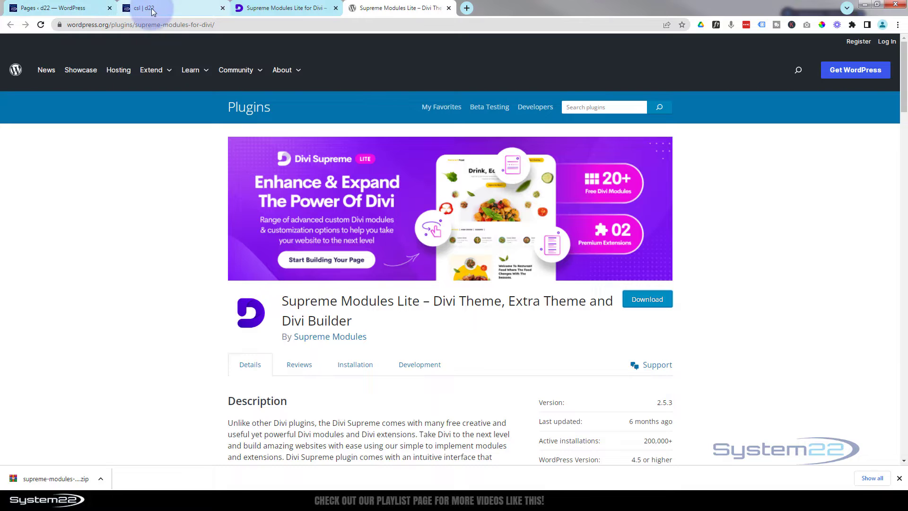
- In the WordPress dashboard, add the downloaded Supreme Modules Lite zip to the upload form for new plugins
click(67, 8)
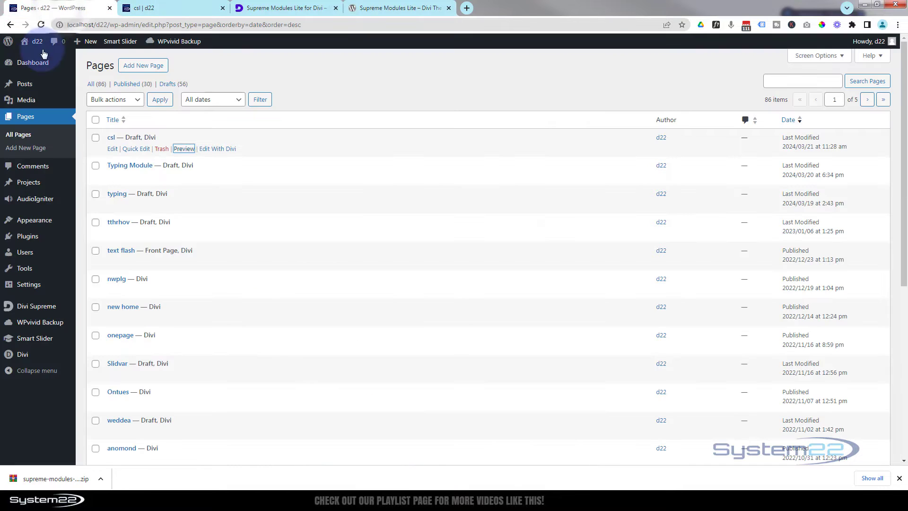
mouse_move(24, 244)
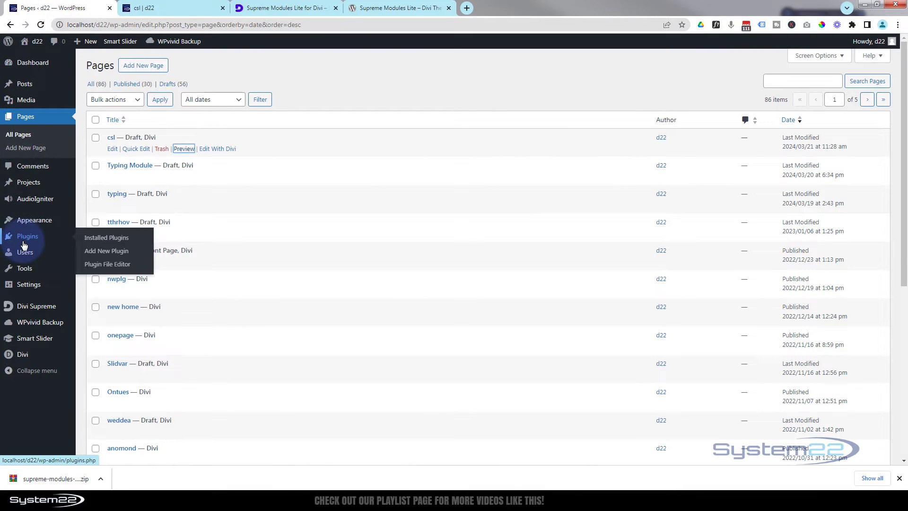
click(105, 254)
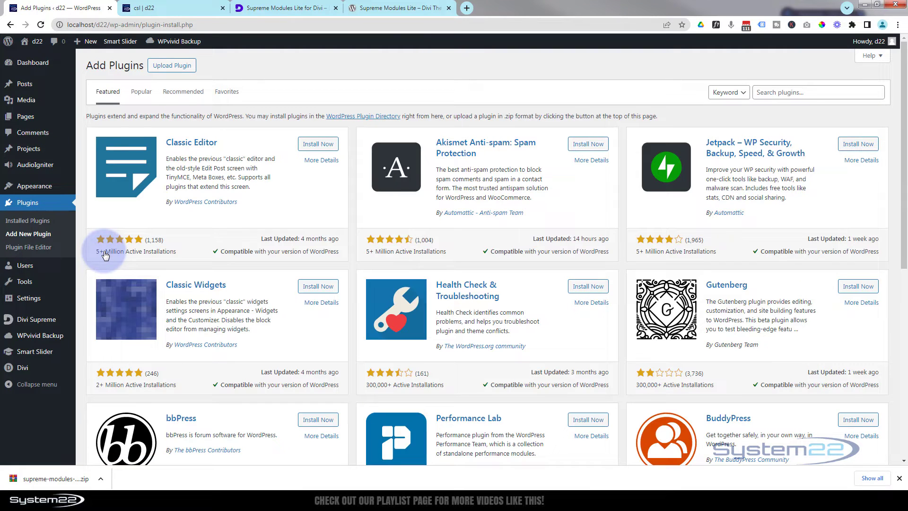
click(171, 68)
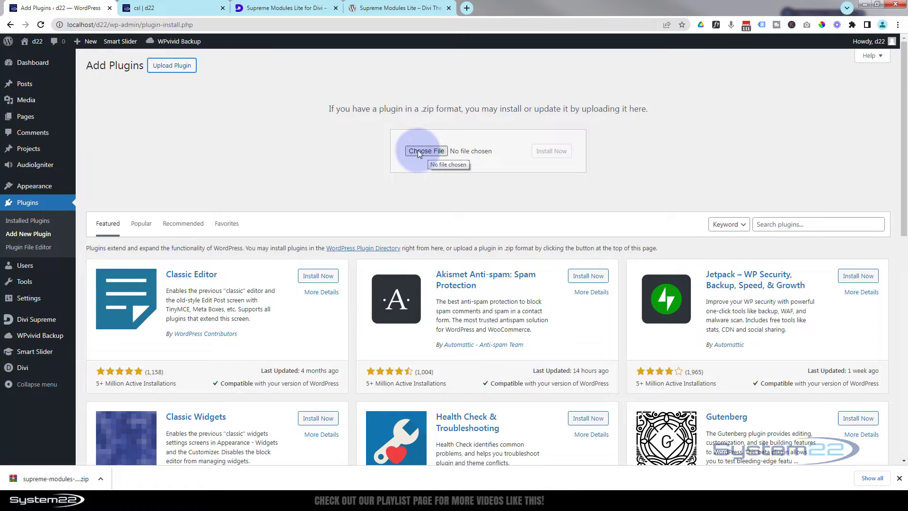
drag(44, 473, 495, 155)
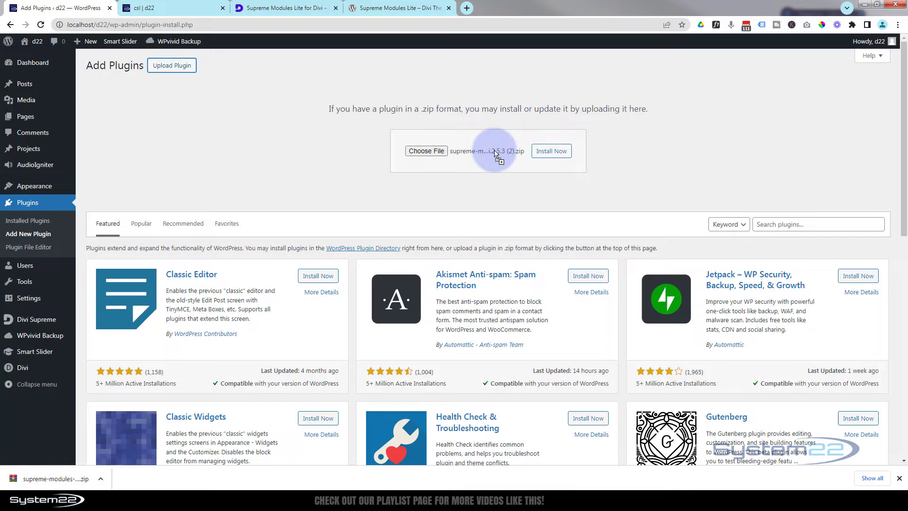
click(552, 151)
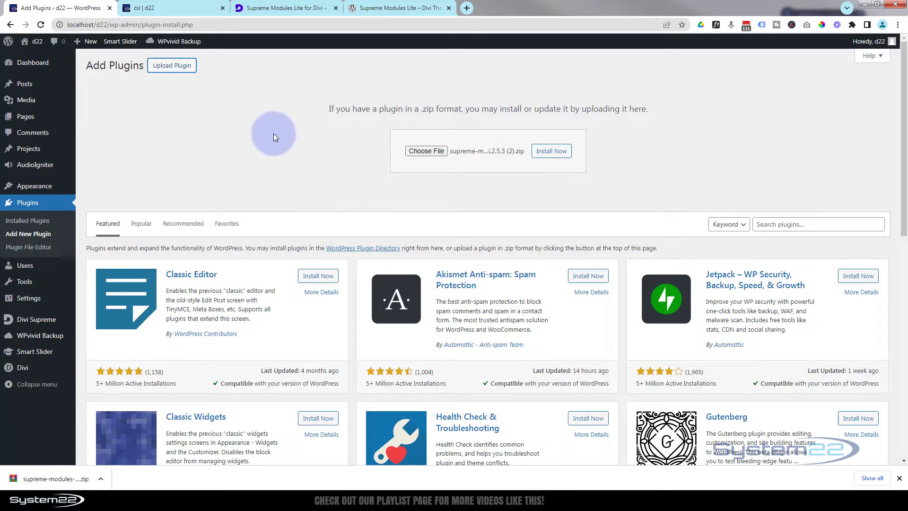
click(30, 321)
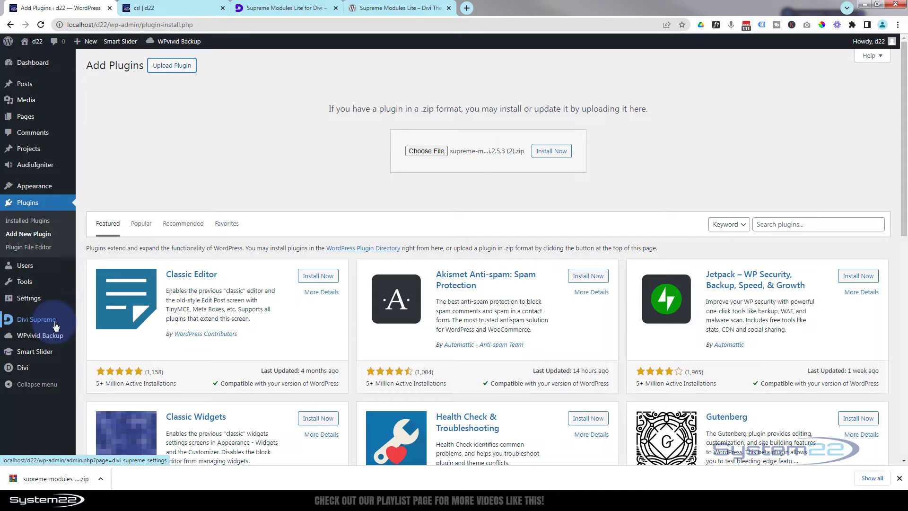
- Return to the csl page and insert a Supreme Flipbox module in the new row's first column
click(169, 8)
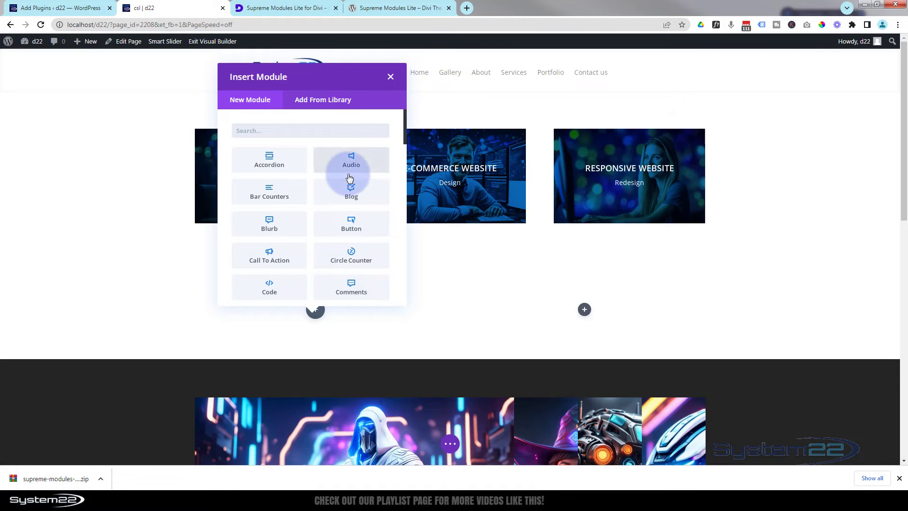
scroll(347, 167, down, 8)
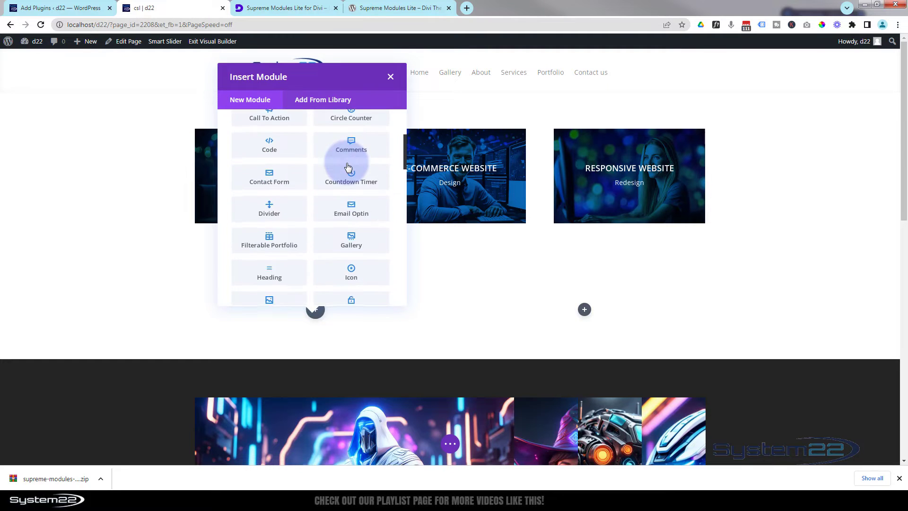
scroll(347, 167, down, 8)
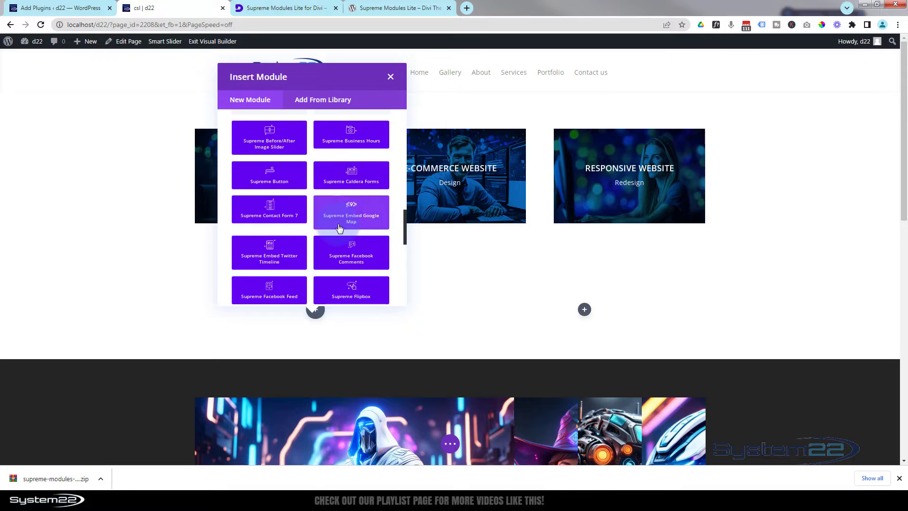
scroll(338, 226, down, 3)
scroll(339, 228, down, 2)
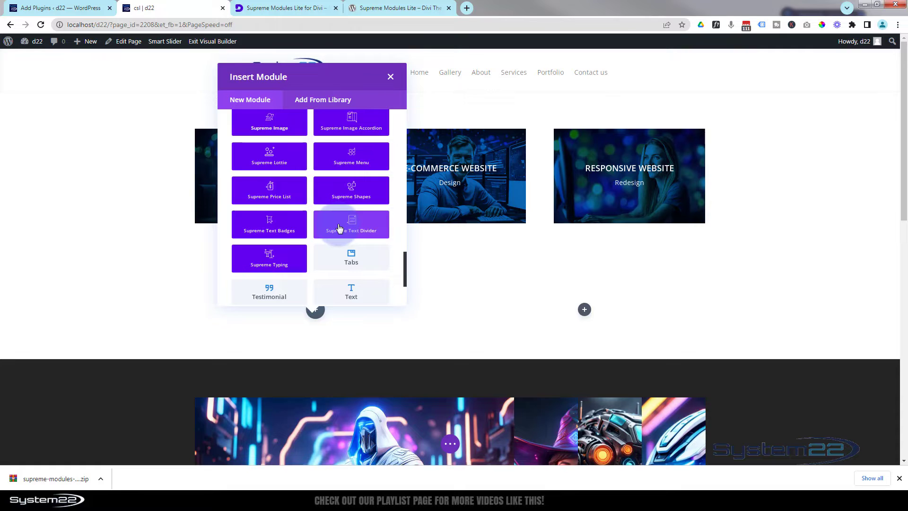
scroll(338, 228, up, 3)
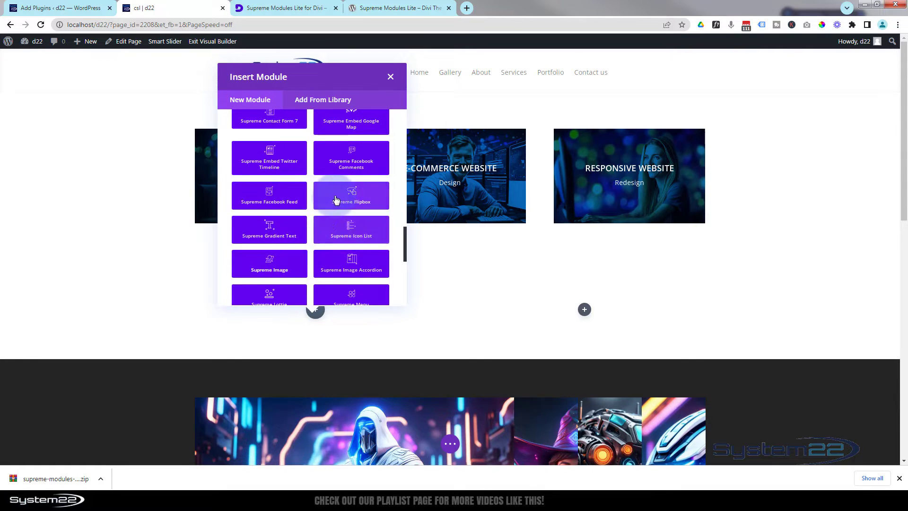
click(358, 196)
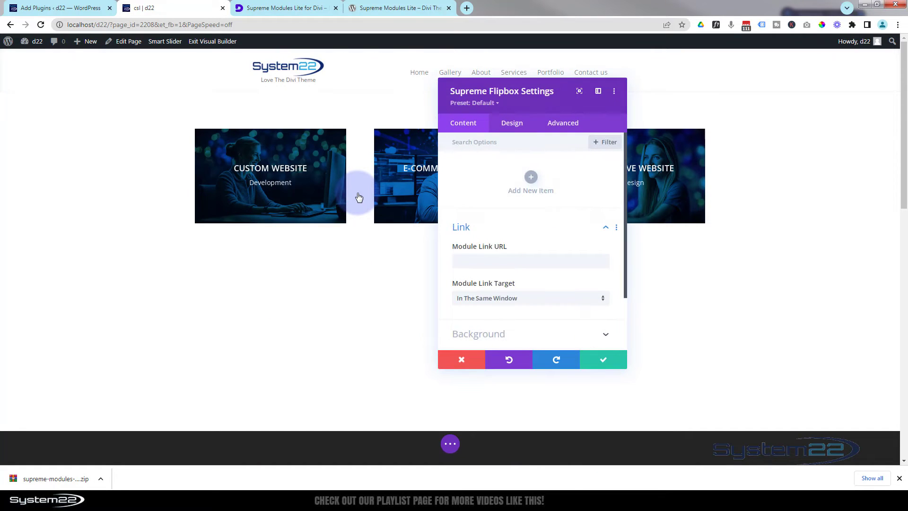
- Add a flipbox item with the title "Custom Website" and the subtitle "Development"
click(523, 204)
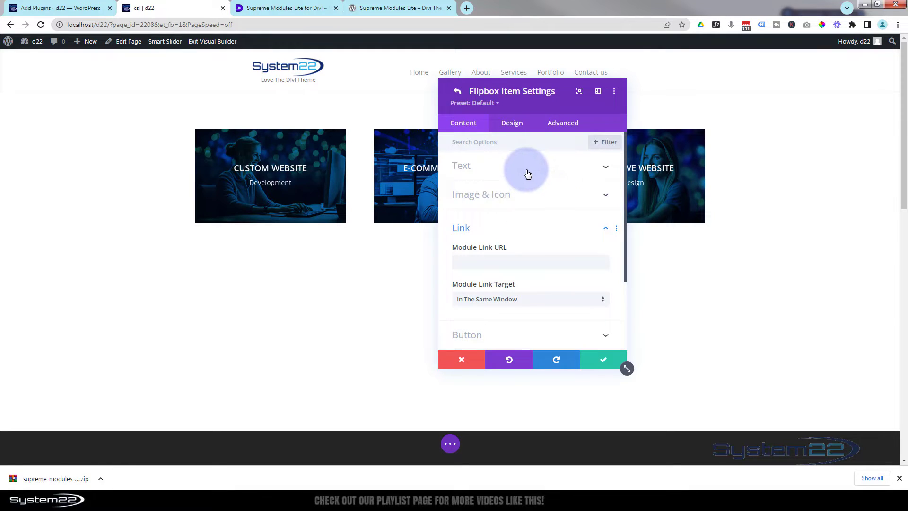
click(528, 174)
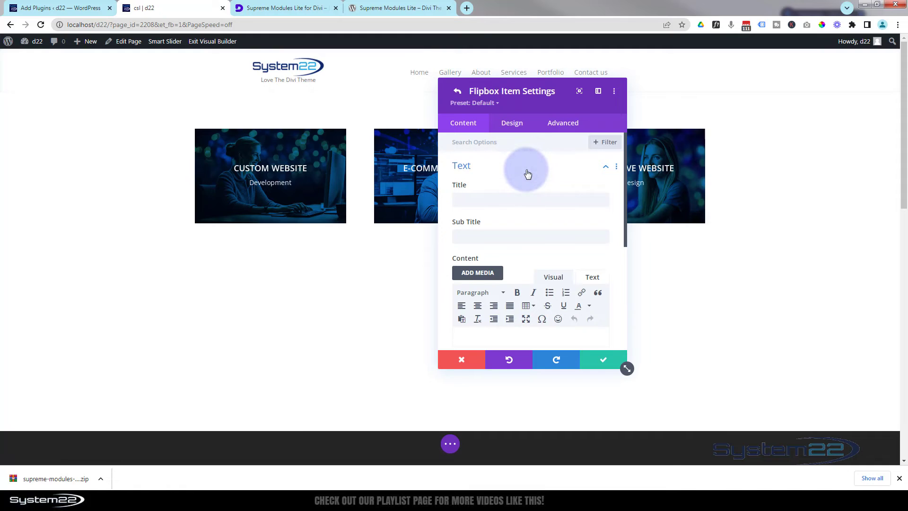
click(476, 201)
text(Custom Website)
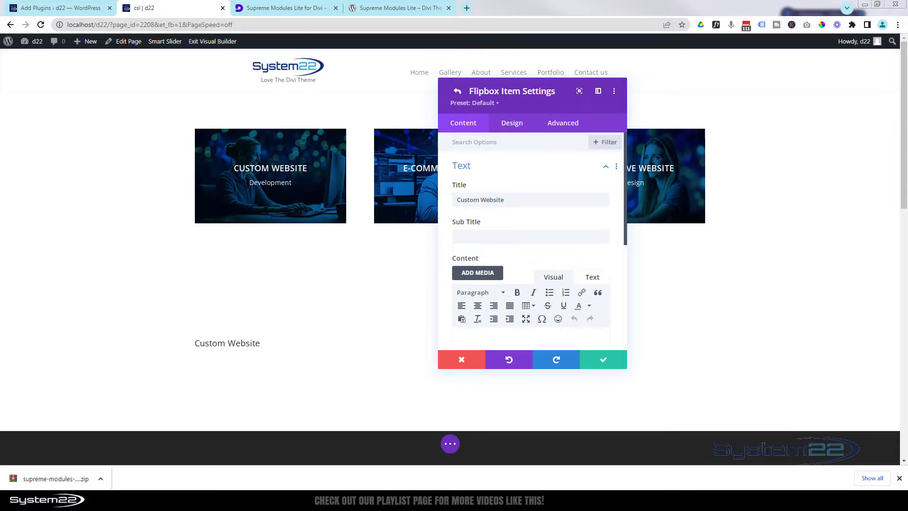
click(478, 236)
text(Development)
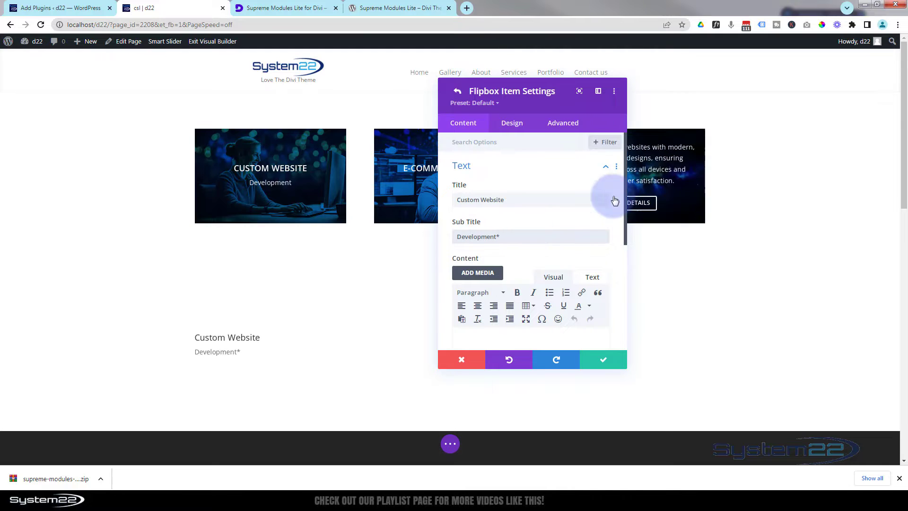
key(BackSpace)
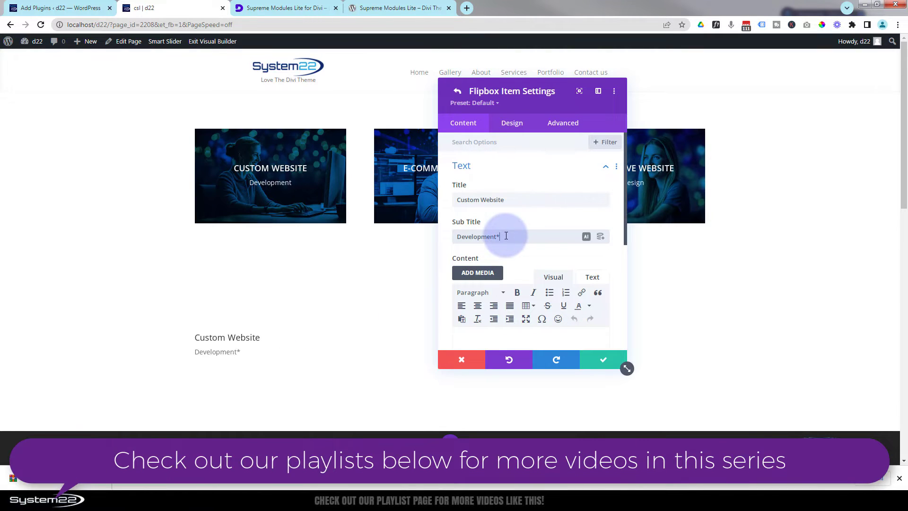
- Examine the flipbox item's content text styles, its icon option and the media library images available for it
scroll(524, 223, down, 2)
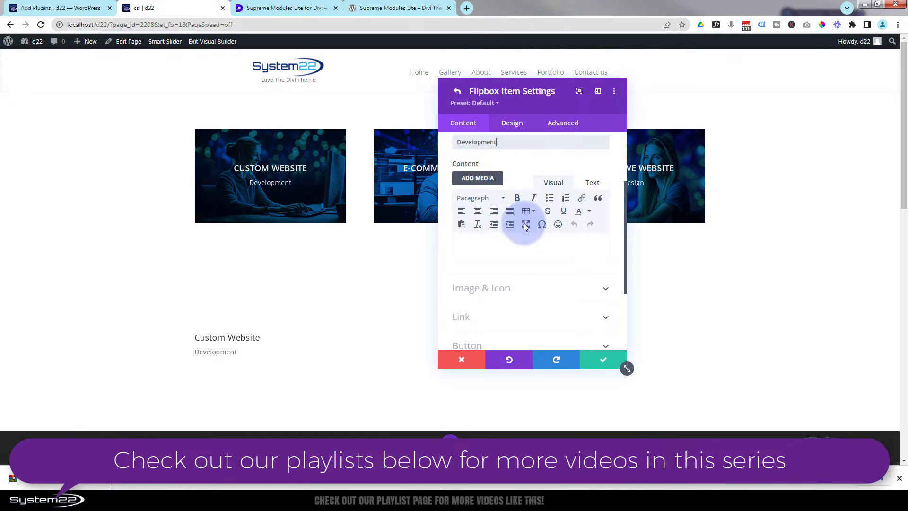
click(467, 248)
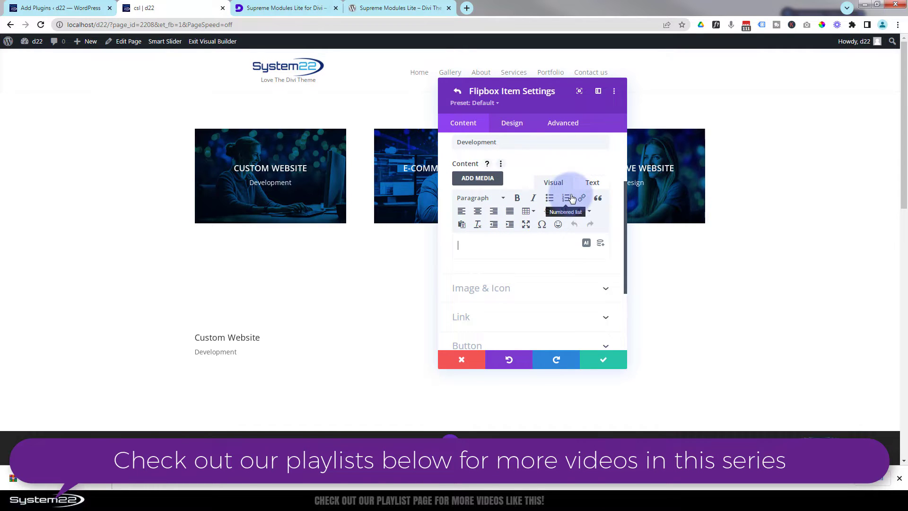
click(488, 199)
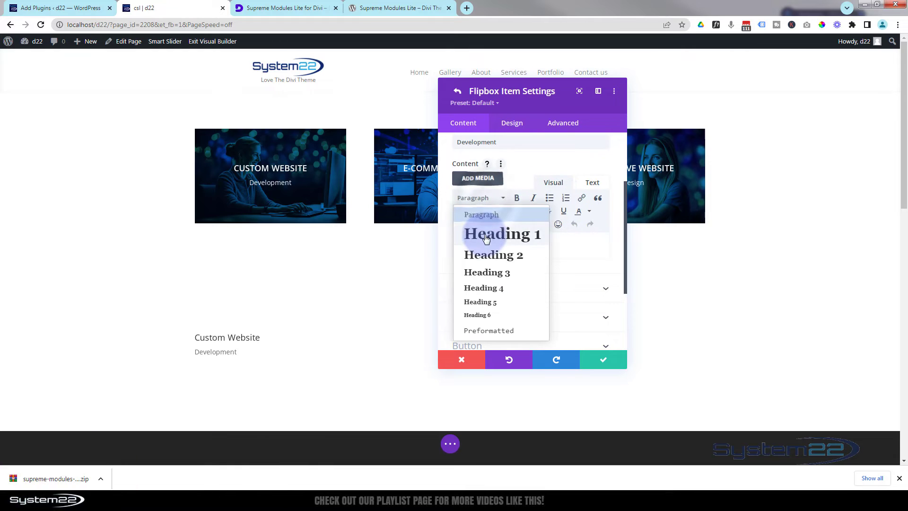
click(567, 247)
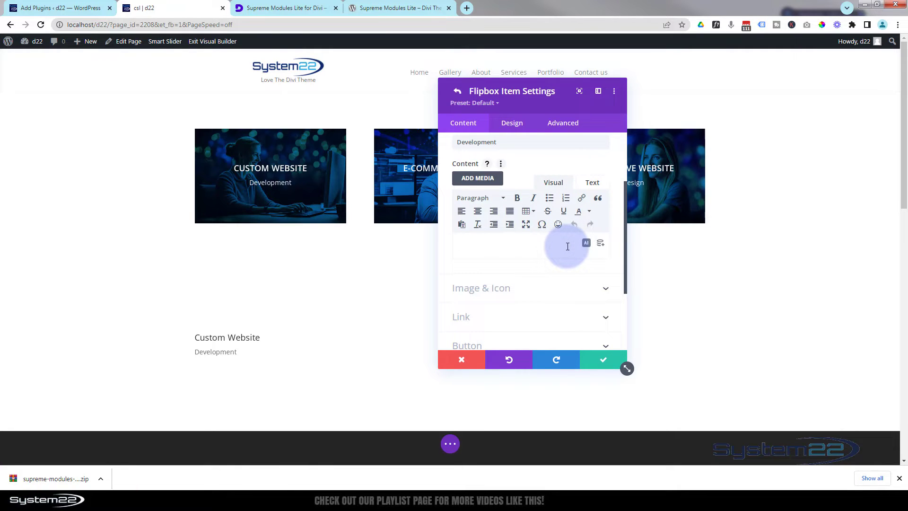
scroll(541, 251, down, 3)
click(519, 178)
click(464, 167)
click(480, 184)
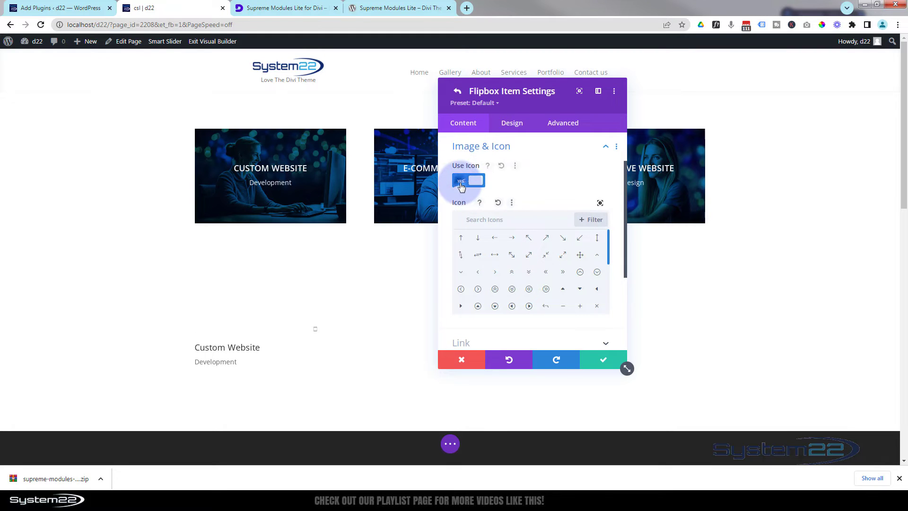
click(462, 187)
click(532, 249)
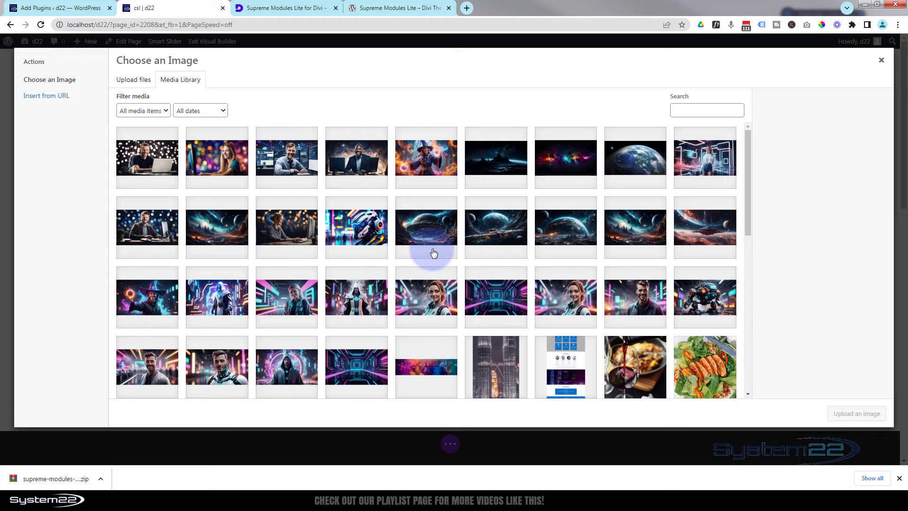
click(881, 60)
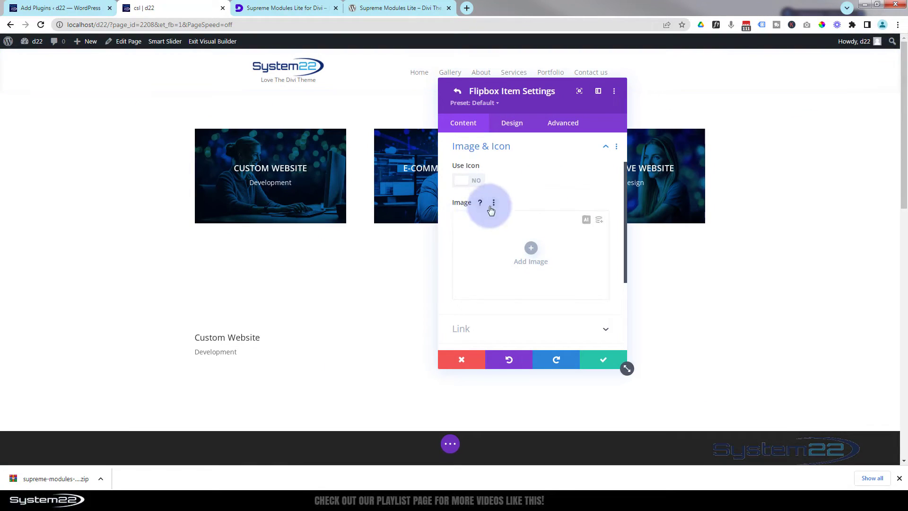
- Add a button to the flipbox item with the text "Click" and the URL "#"
scroll(489, 210, down, 2)
scroll(488, 214, down, 2)
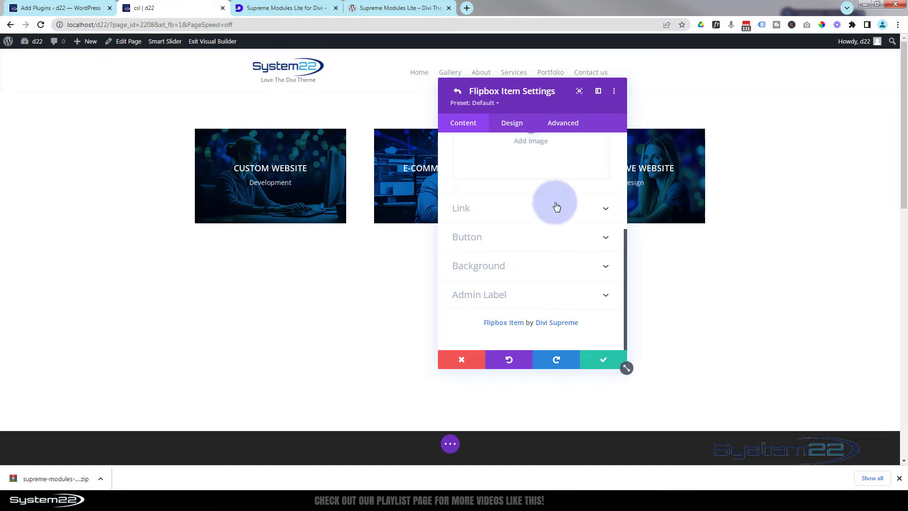
click(523, 238)
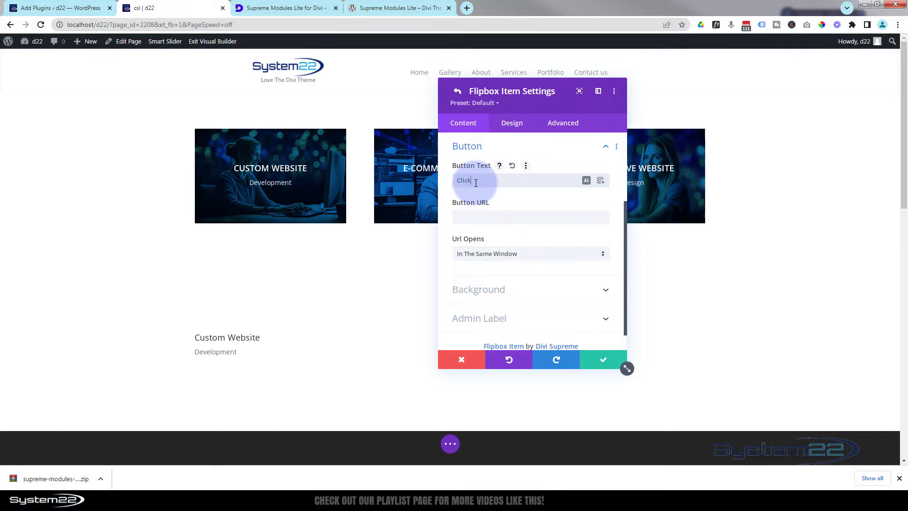
click(473, 218)
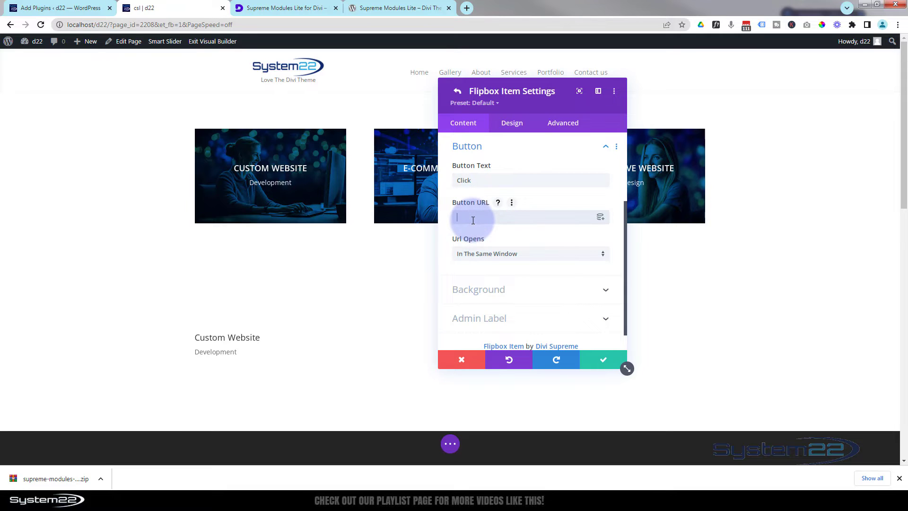
text(#)
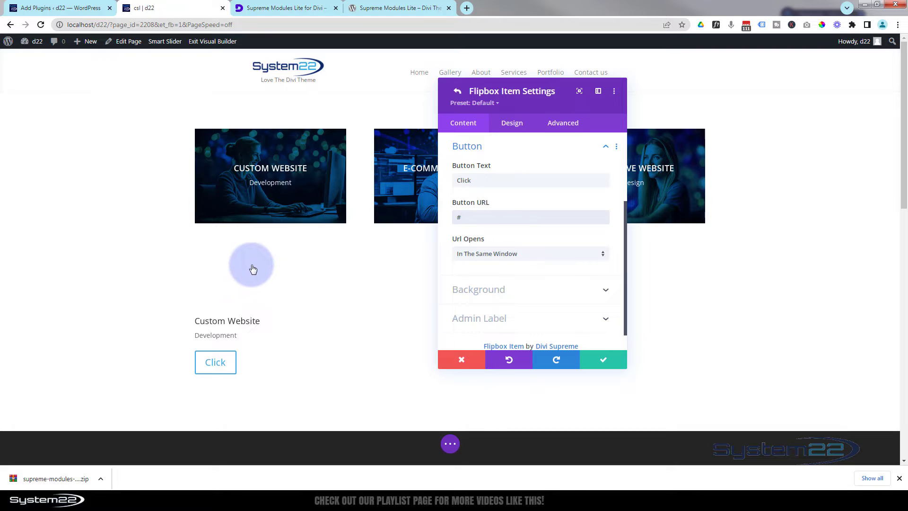
- Clear the flipbox item's button URL and button text
click(458, 216)
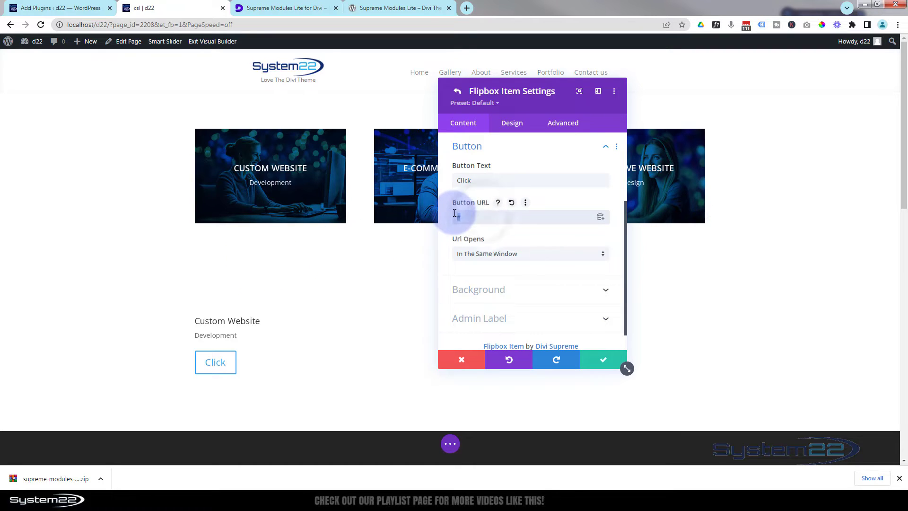
drag(488, 180, 443, 182)
key(BackSpace)
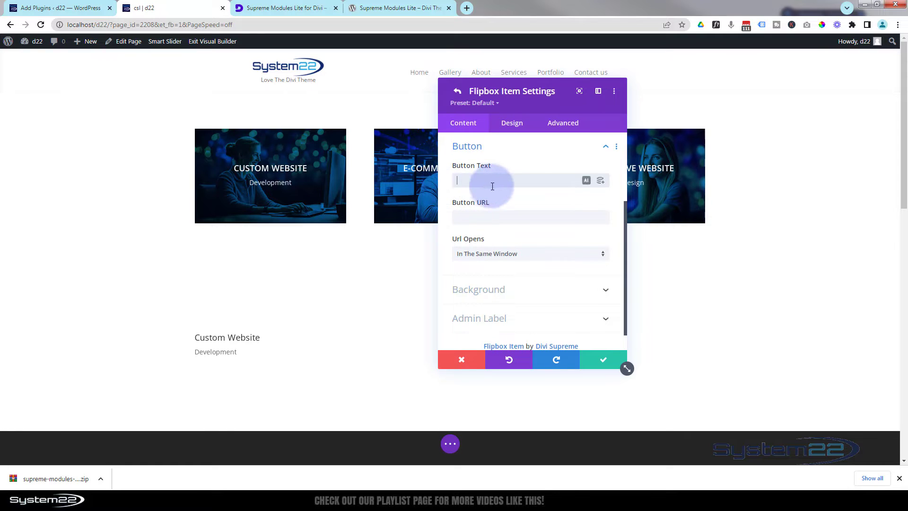
- Give the flipbox item a purple #8300e9 background and a background image of the smiling man in front of computer monitors
click(517, 295)
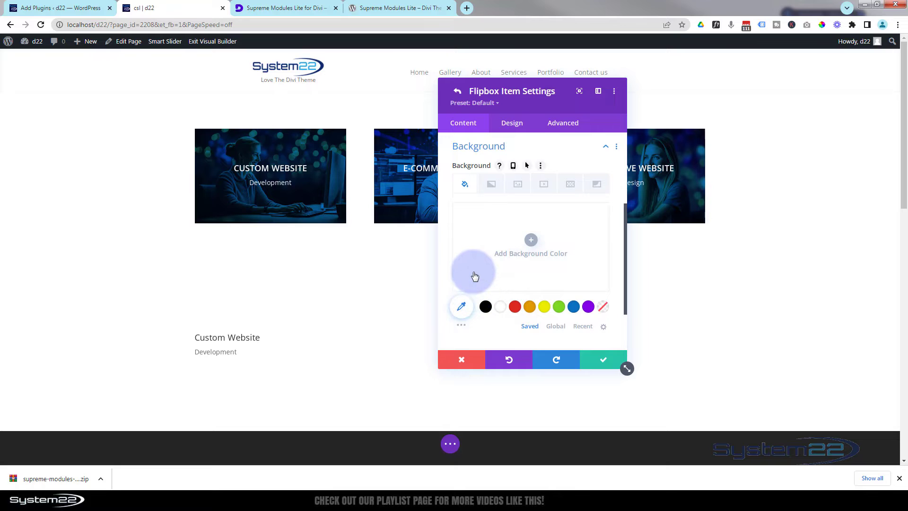
click(588, 306)
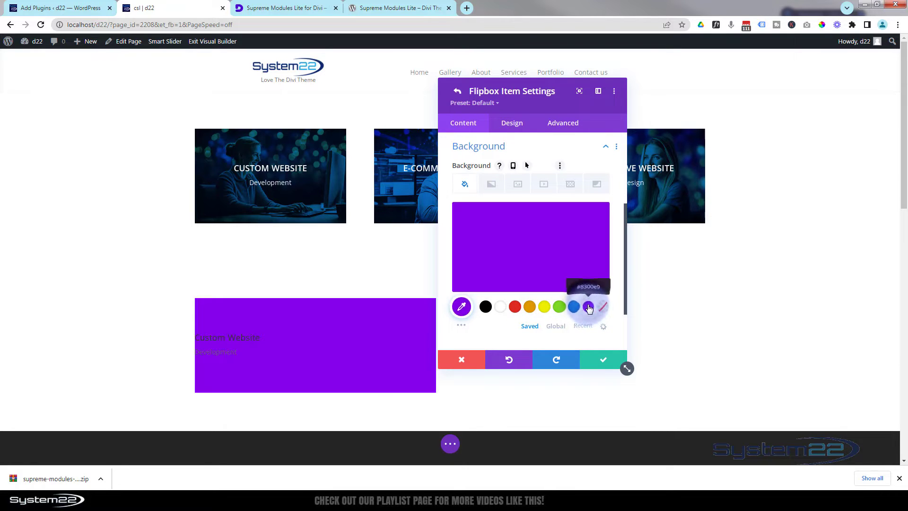
click(518, 185)
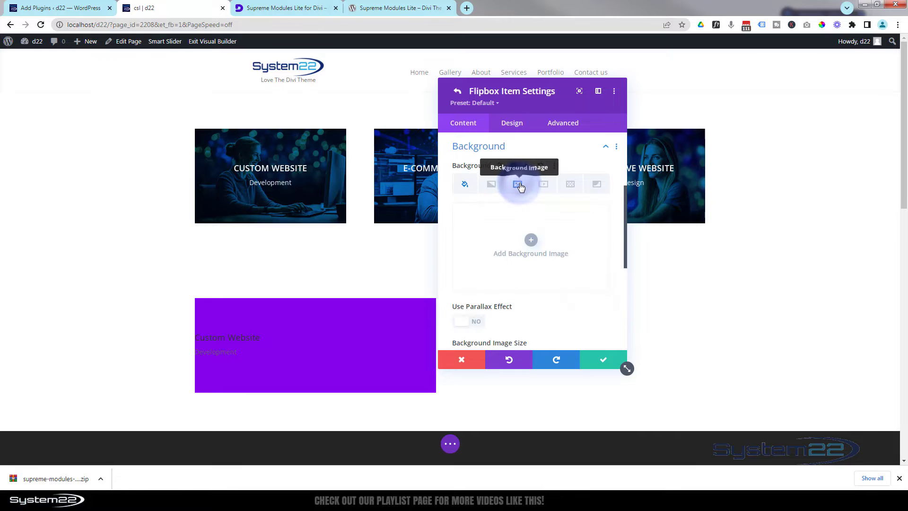
click(531, 240)
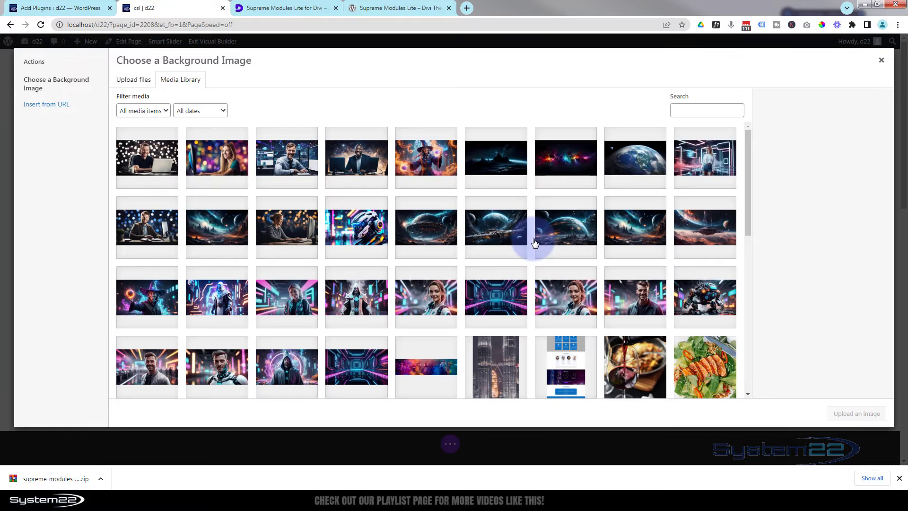
click(283, 156)
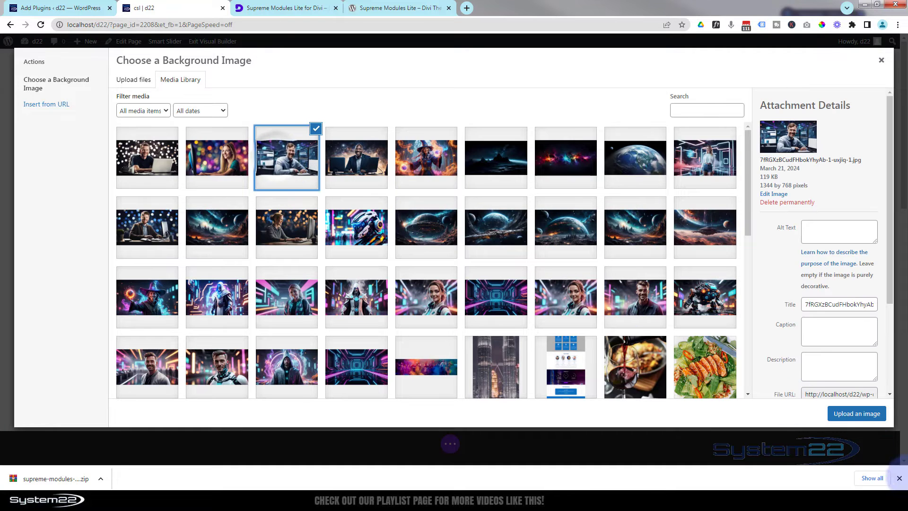
click(856, 413)
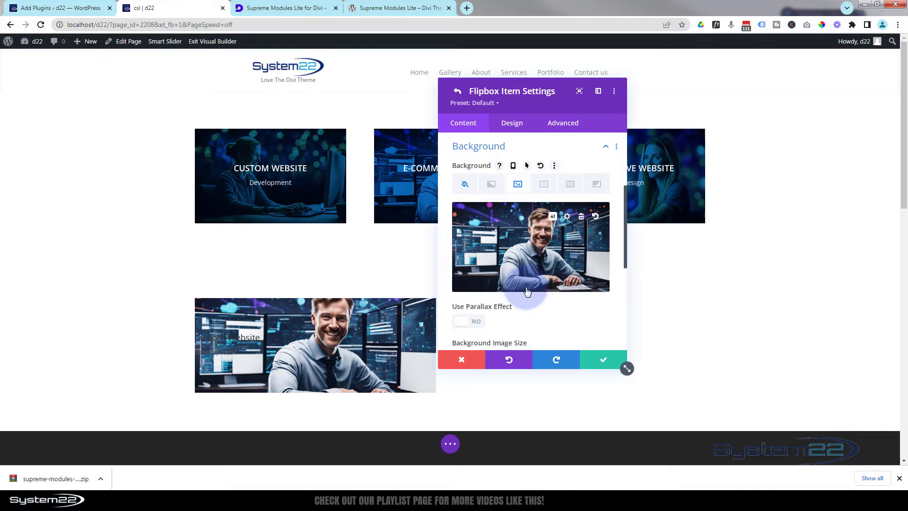
- Set the flipbox item's background image blend to Multiply
mouse_move(558, 276)
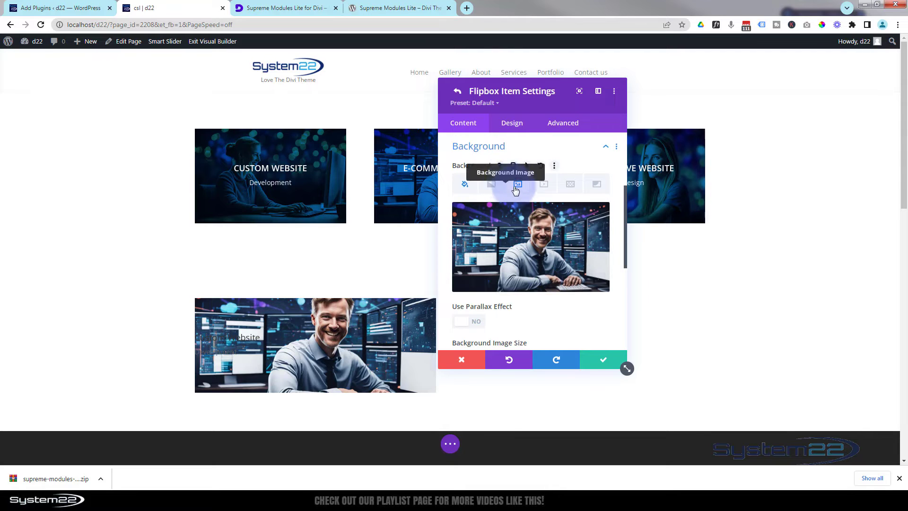
scroll(555, 293, down, 2)
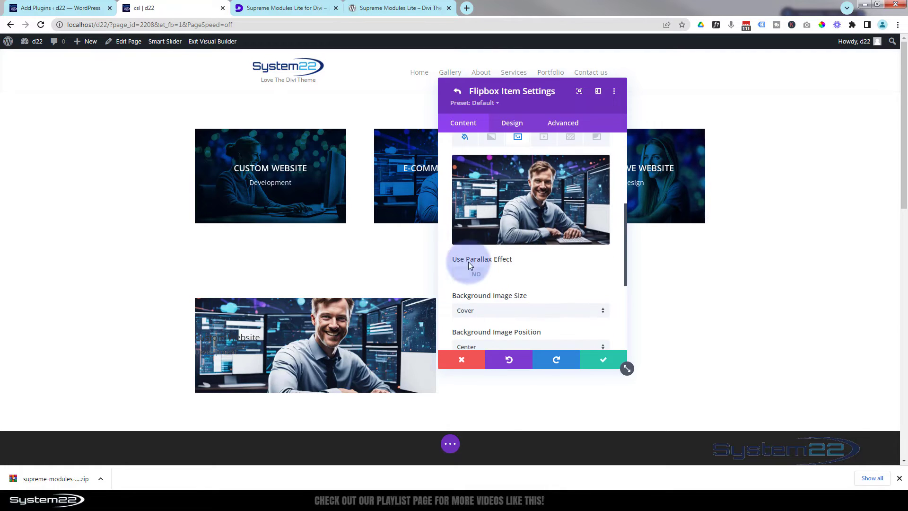
scroll(568, 280, down, 5)
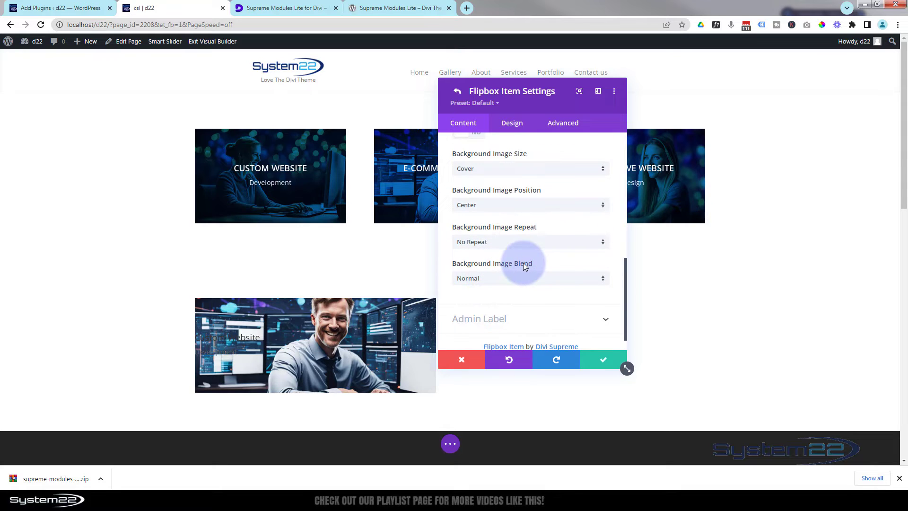
click(526, 279)
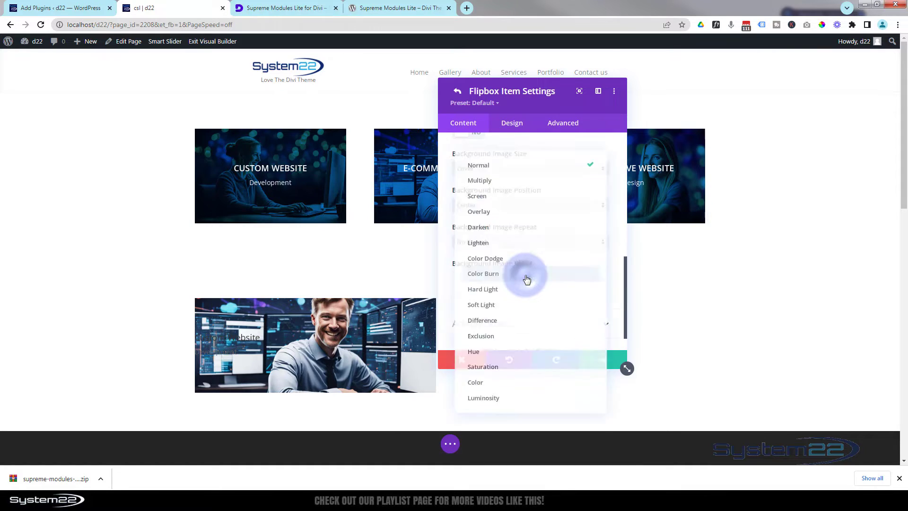
click(492, 182)
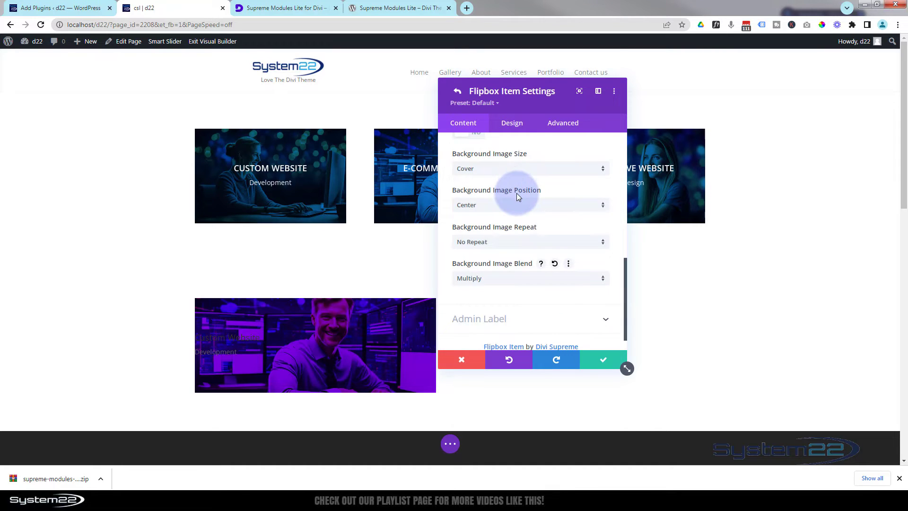
- Try the Luminosity and Difference blends on the background image and return the blend to Multiply
click(504, 281)
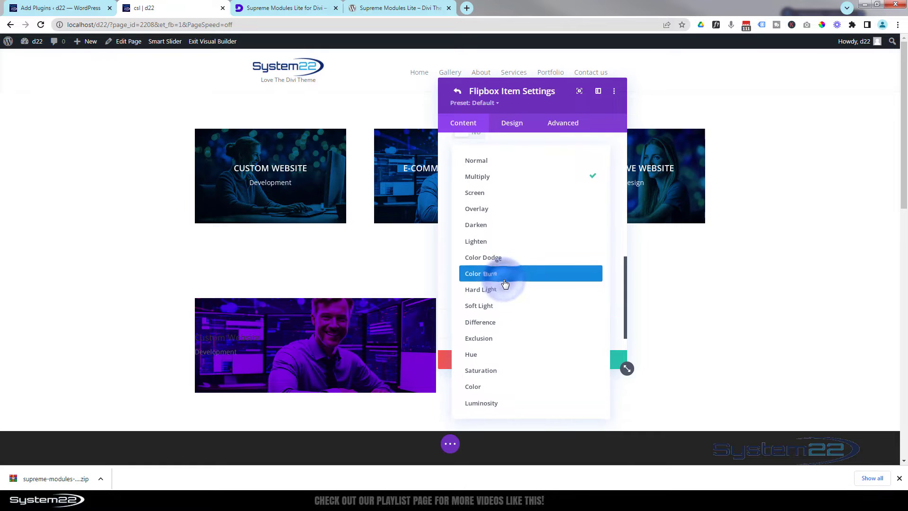
click(504, 402)
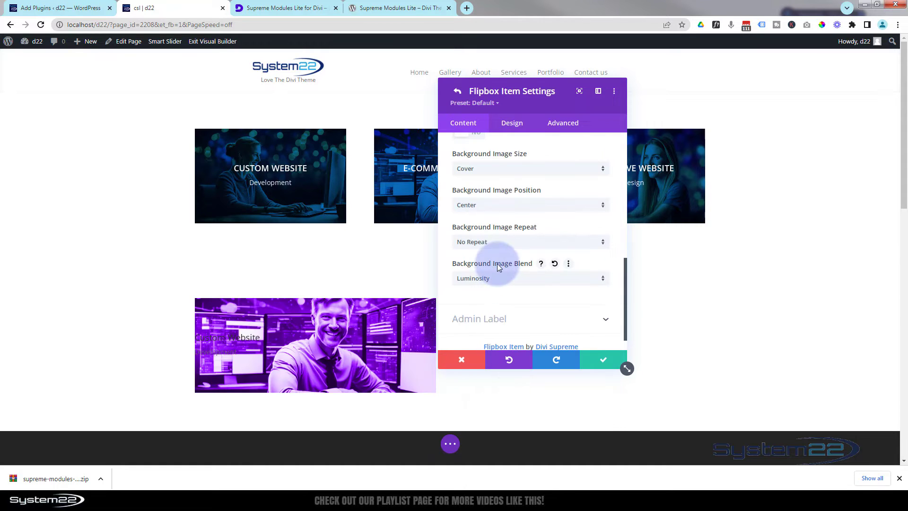
click(503, 281)
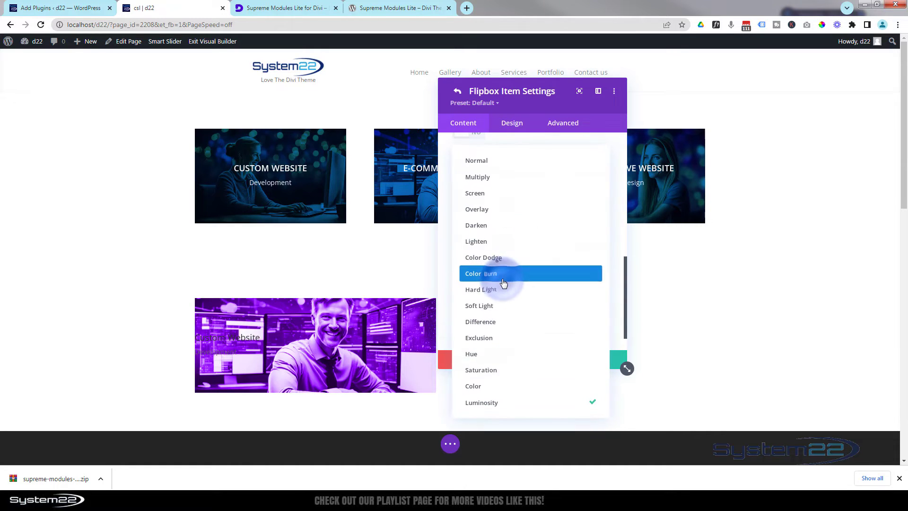
click(499, 322)
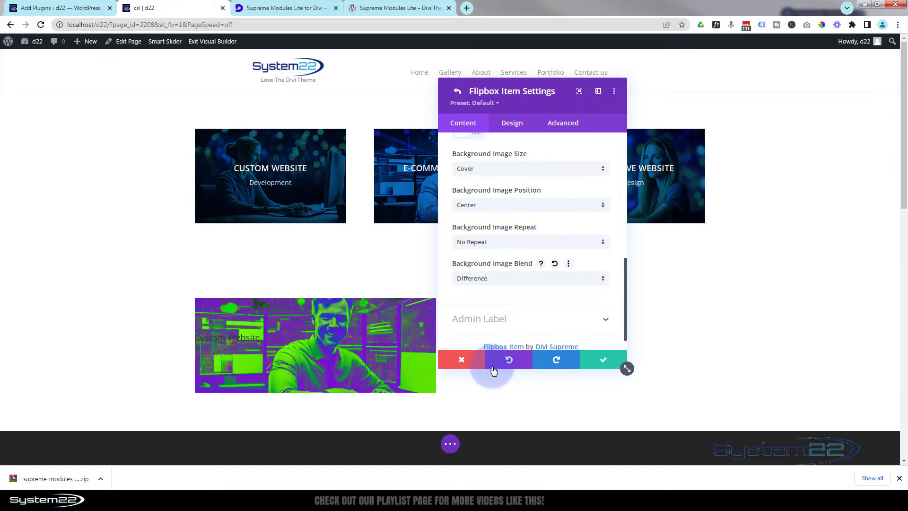
click(492, 280)
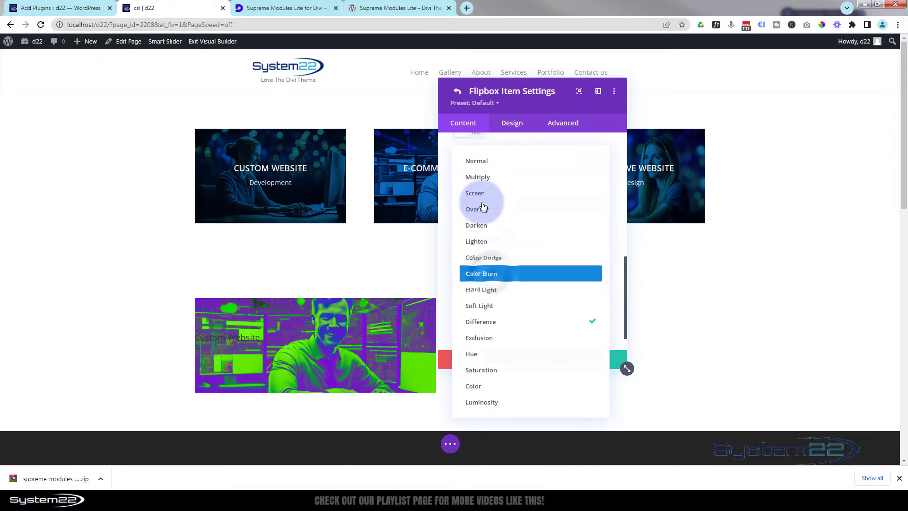
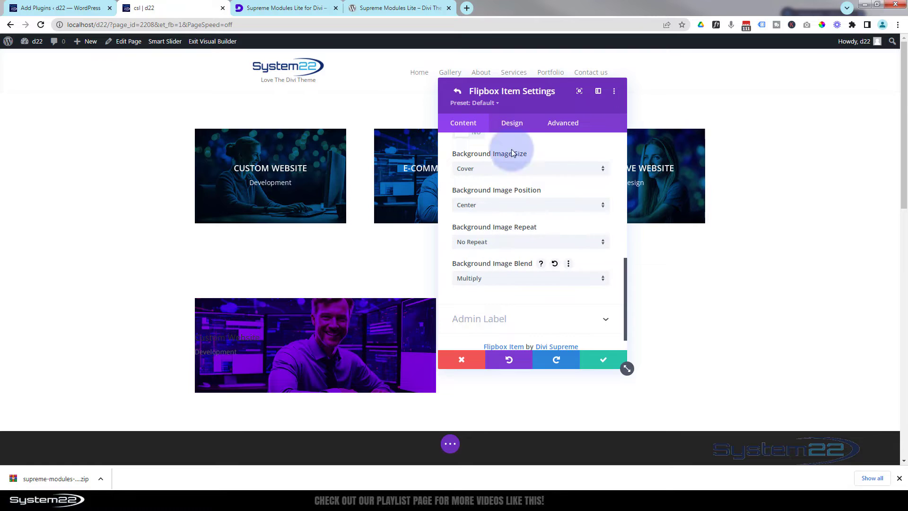
- Center the flipbox item's text horizontally and set its text color to Light
click(513, 125)
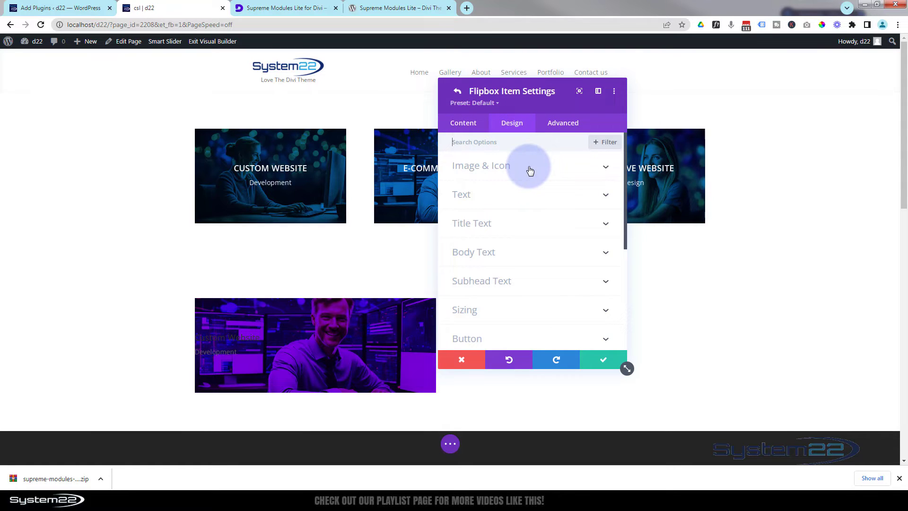
click(537, 194)
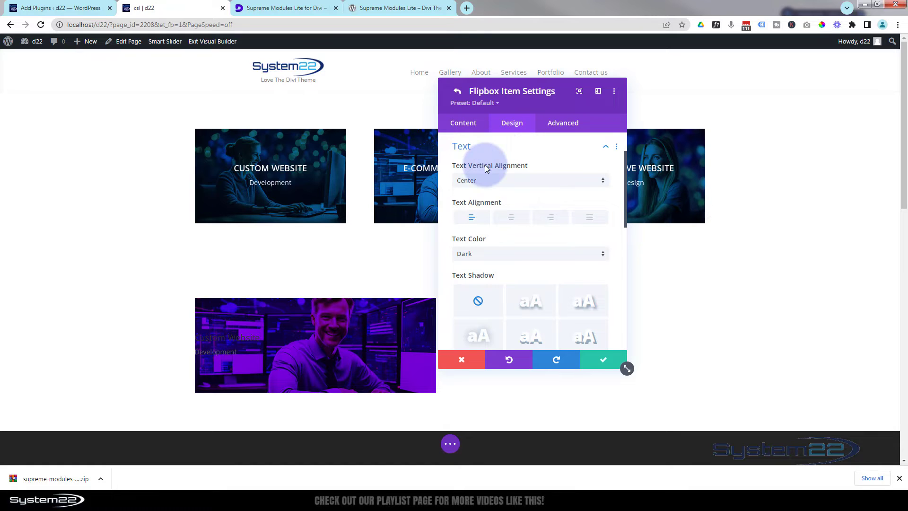
click(488, 179)
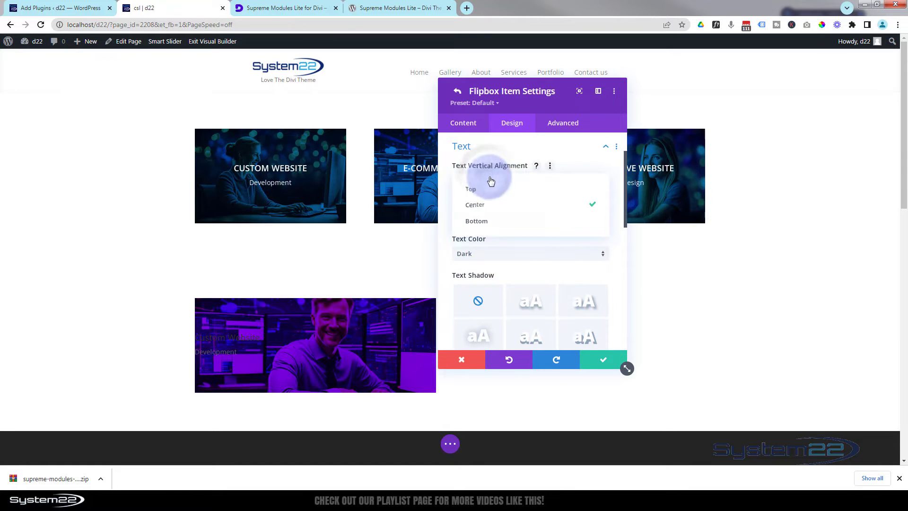
click(521, 150)
click(513, 217)
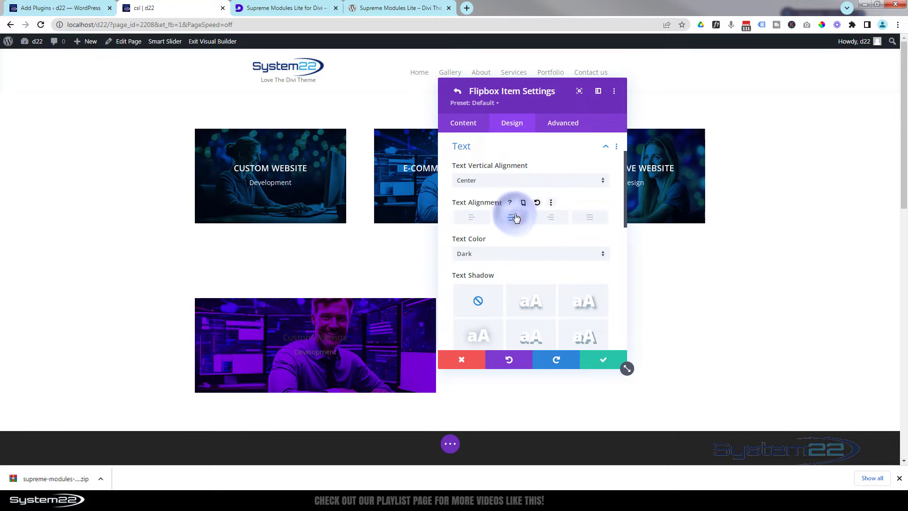
click(514, 256)
click(516, 263)
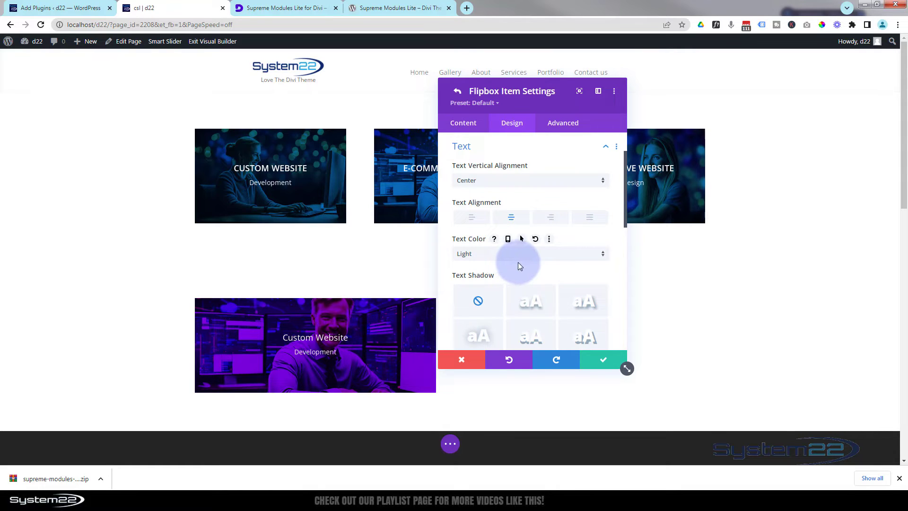
- Format the flipbox item's title as uppercase and Semi Bold, and set its font to Acme
scroll(492, 286, down, 2)
scroll(491, 288, down, 1)
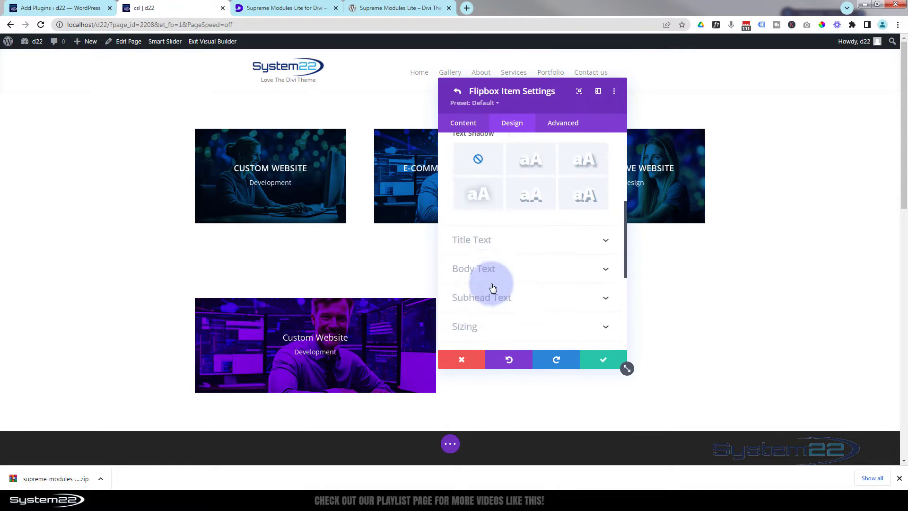
click(520, 245)
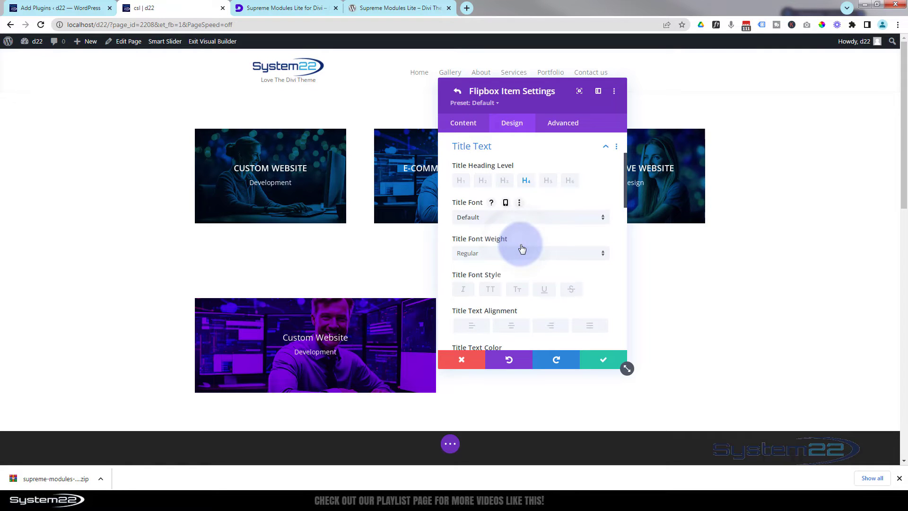
click(492, 290)
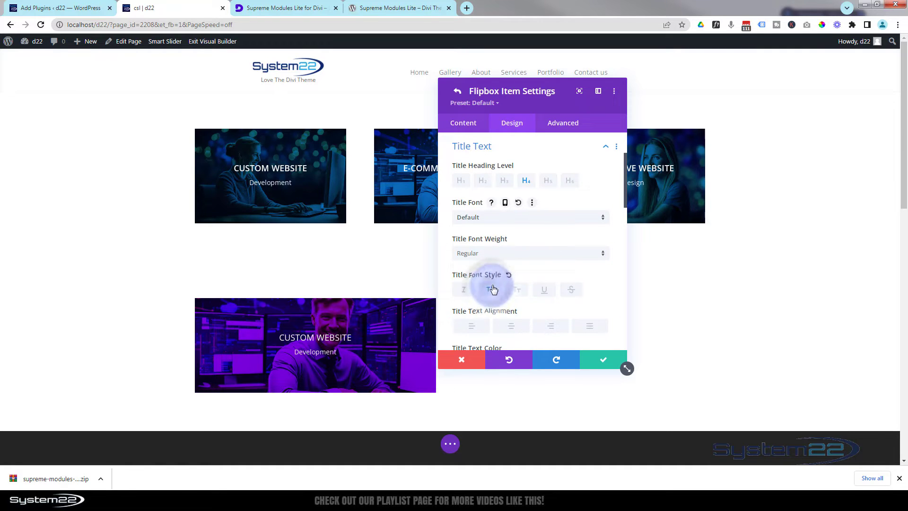
click(495, 255)
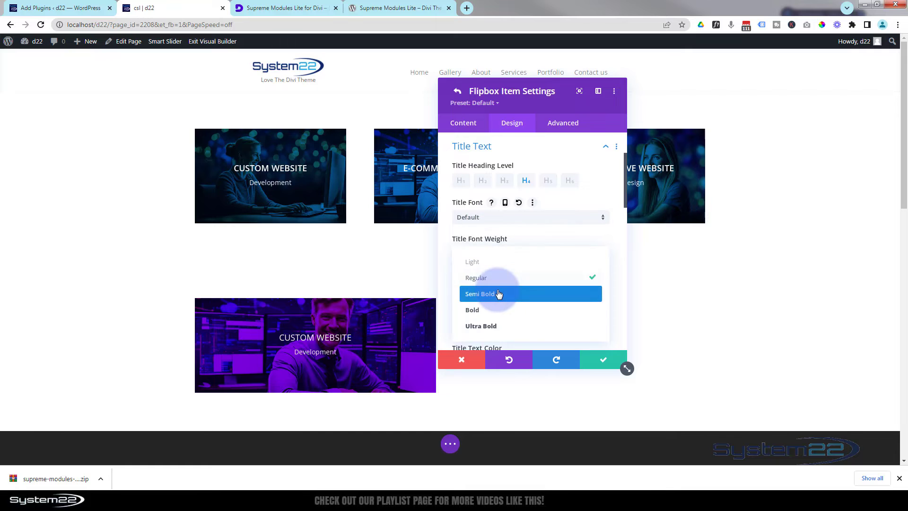
click(498, 294)
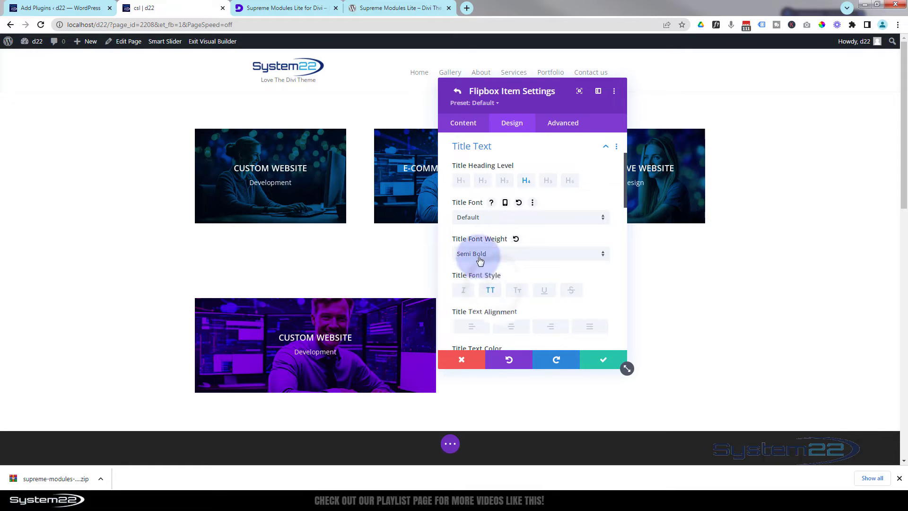
click(501, 218)
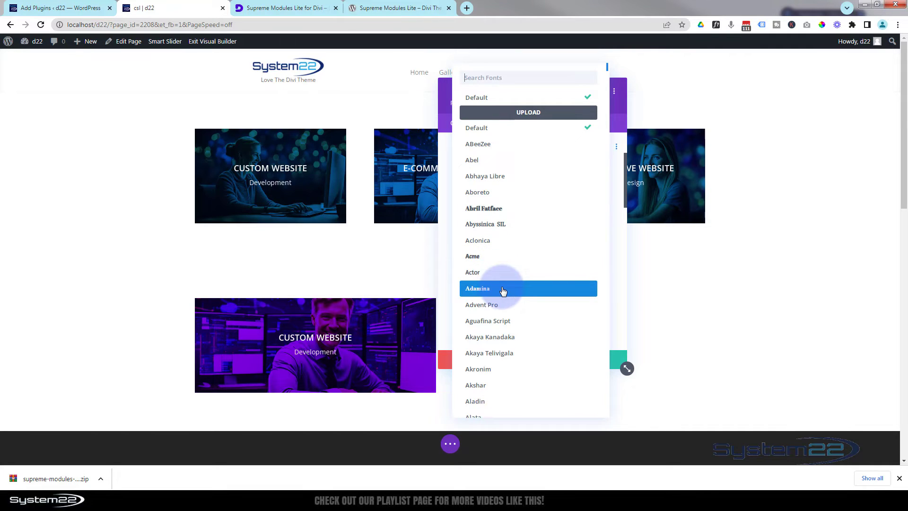
click(488, 256)
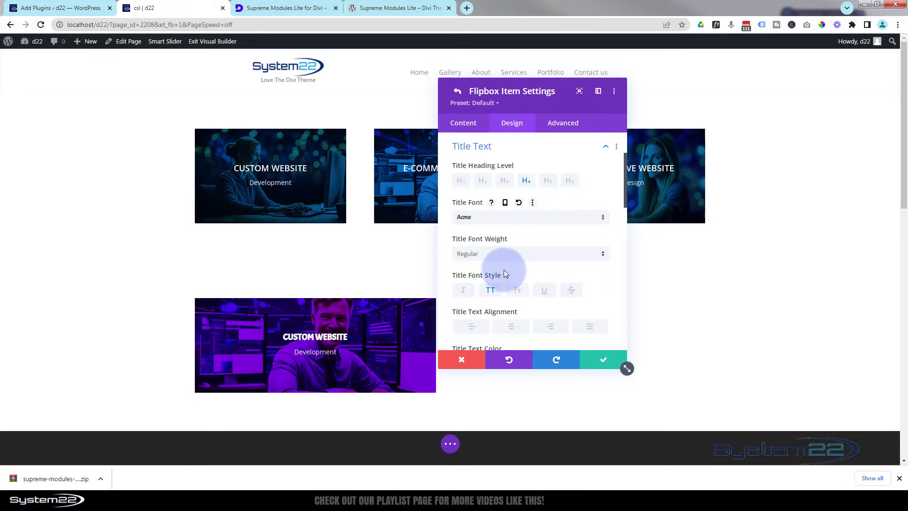
- Set the title text size of the Custom Website flipbox item to 33px
scroll(503, 272, down, 4)
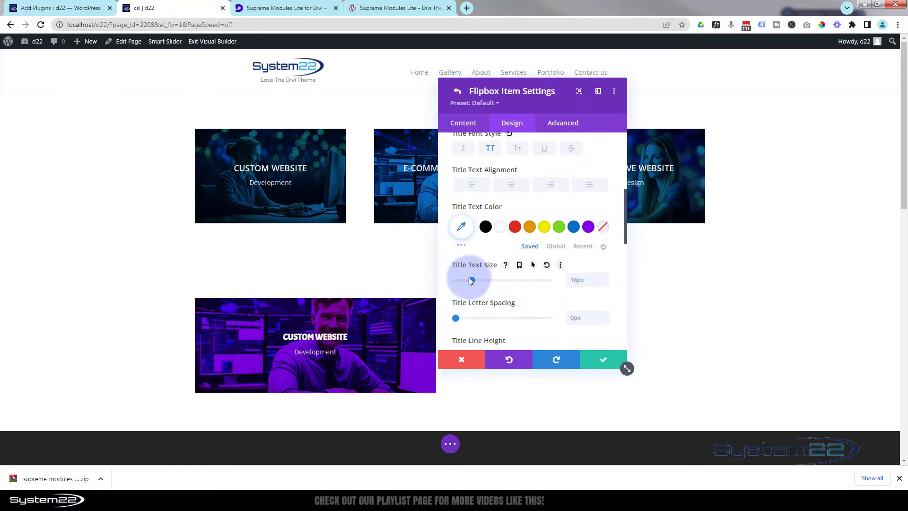
drag(471, 281, 486, 280)
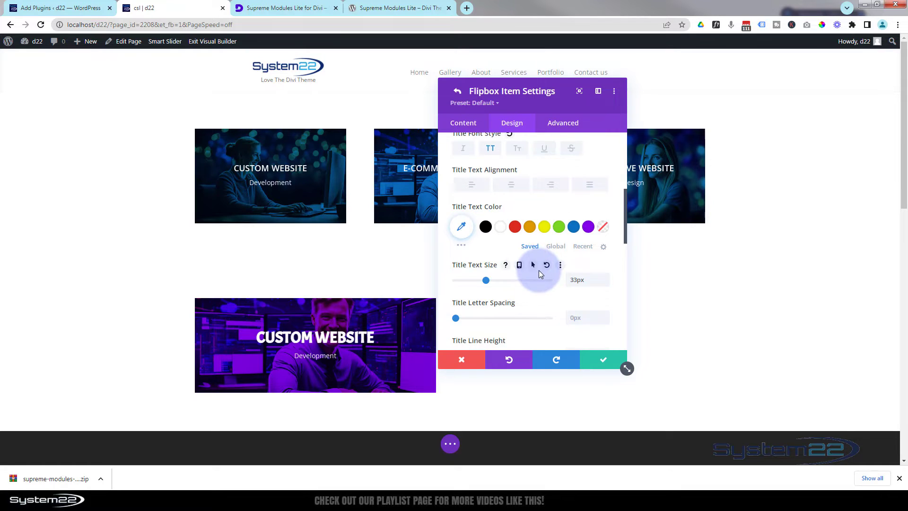
- Set the item's subhead font weight to Semi Bold and its text size to 19px, and save the flipbox item
scroll(538, 271, down, 5)
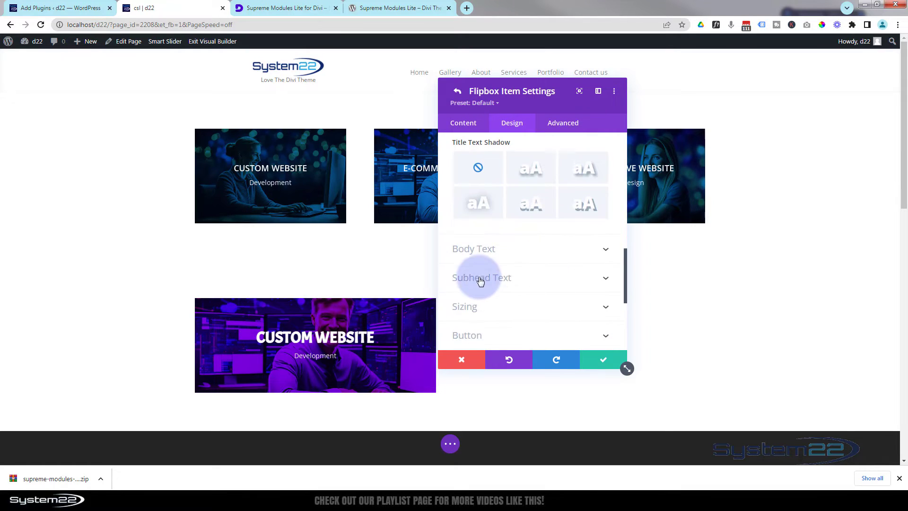
click(533, 279)
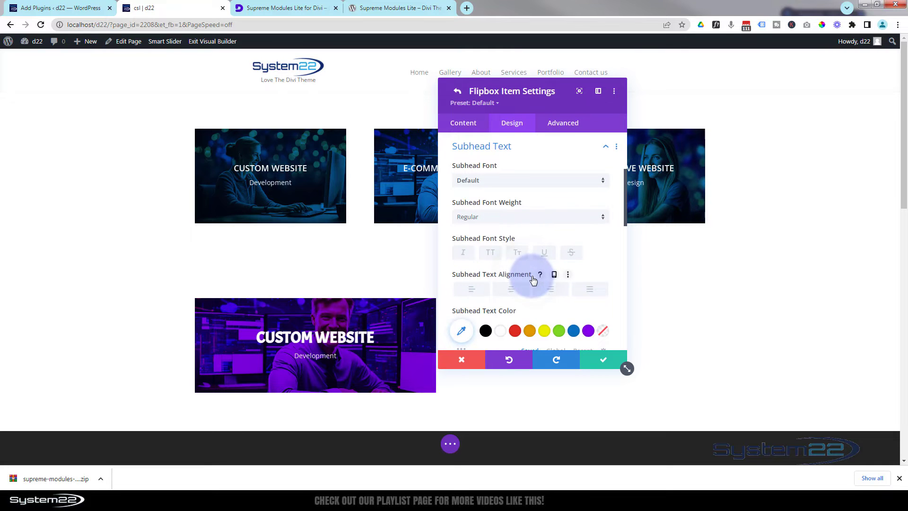
click(489, 219)
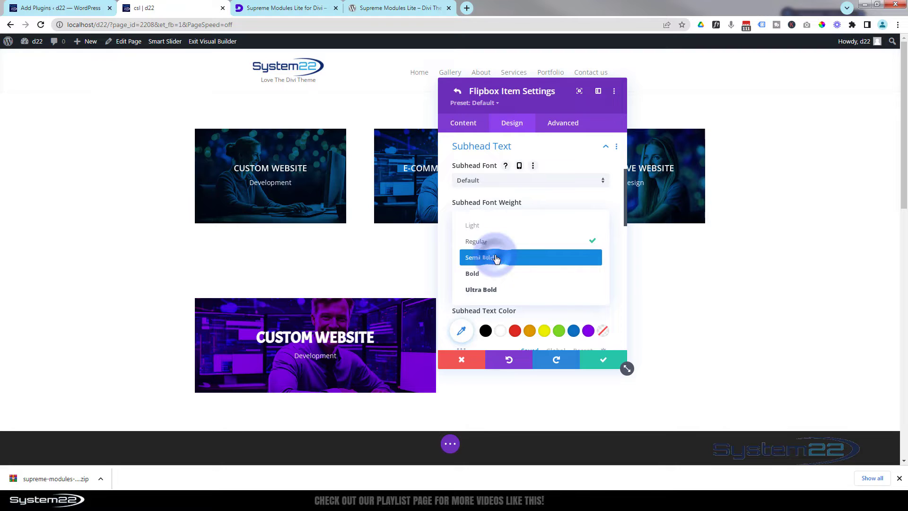
click(491, 257)
scroll(497, 258, down, 2)
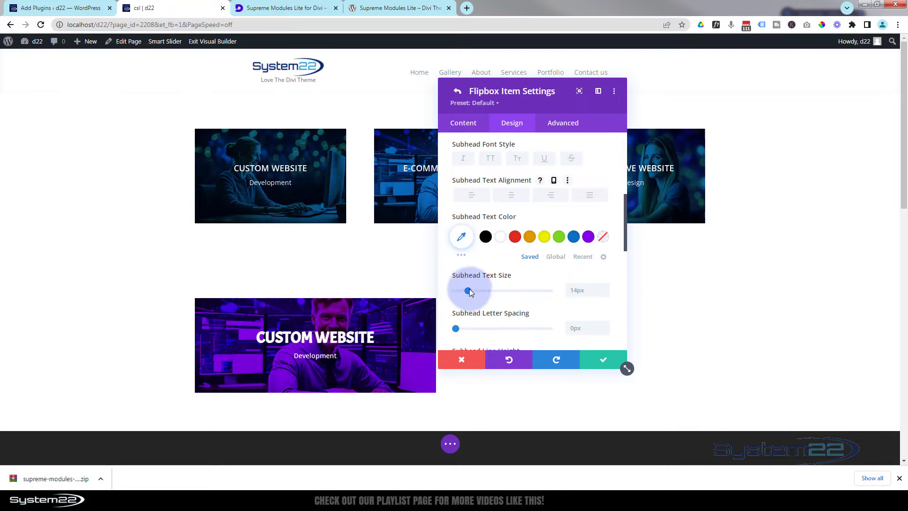
drag(469, 290, 472, 289)
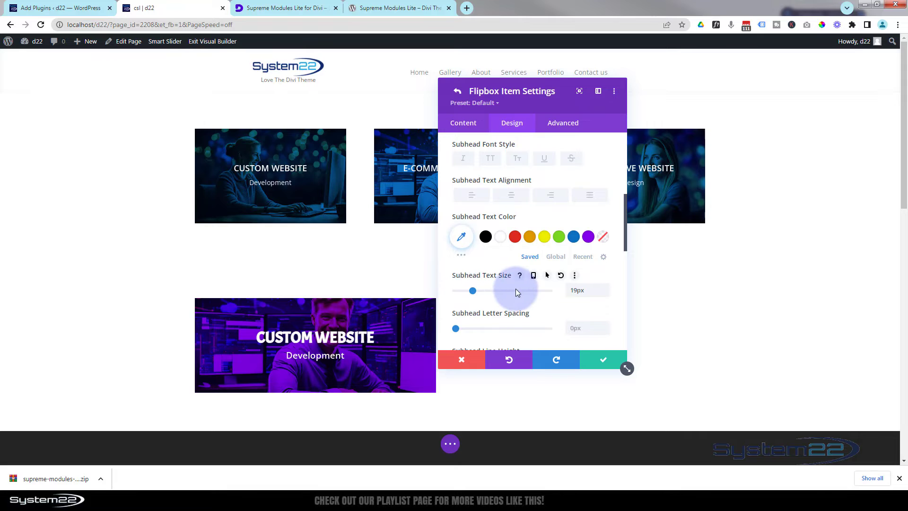
scroll(509, 281, down, 5)
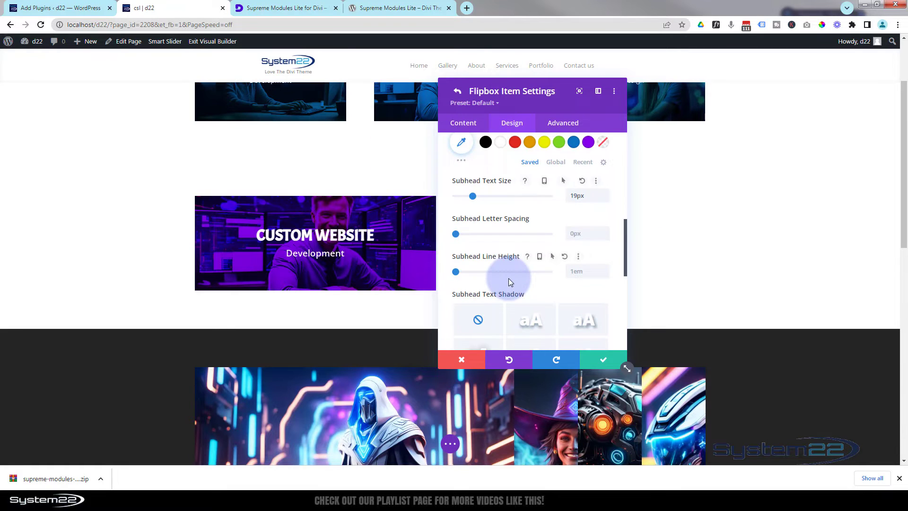
scroll(508, 278, down, 3)
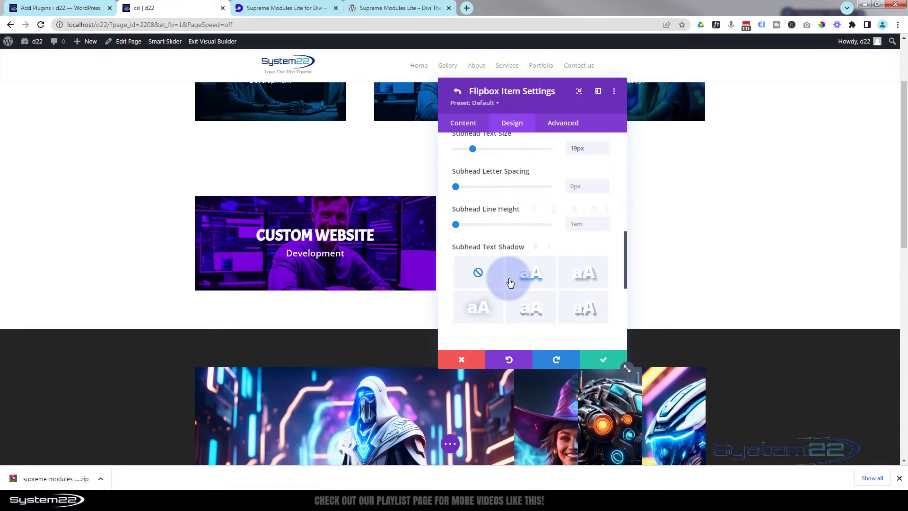
click(600, 362)
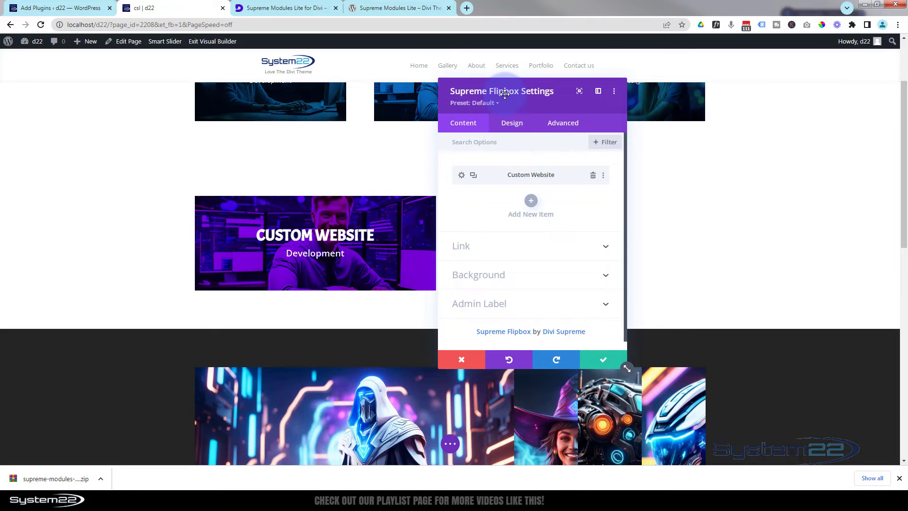
- Add a second flipbox item with the content "Craft bespoke websites tailored to your brand's identity and goals, integrating innovative design and cutting-edge functionality for optimal performance."
click(530, 203)
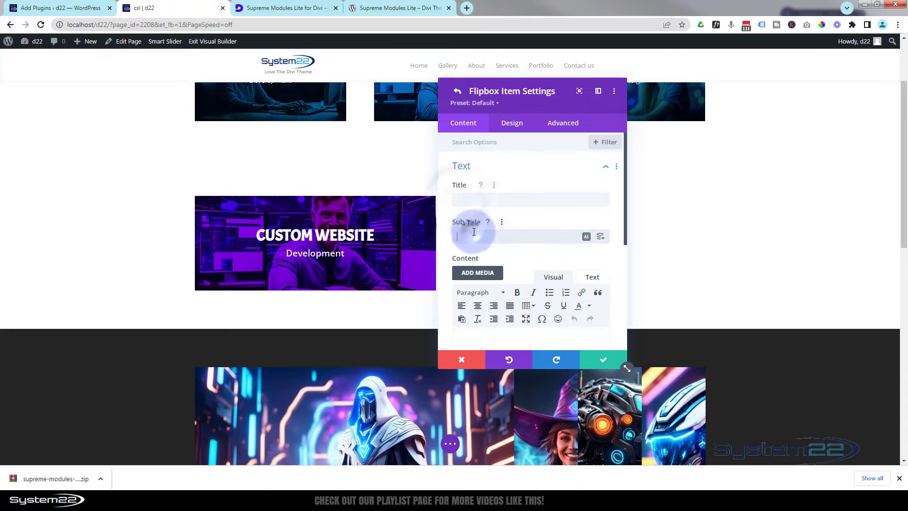
scroll(472, 233, down, 1)
scroll(475, 233, down, 2)
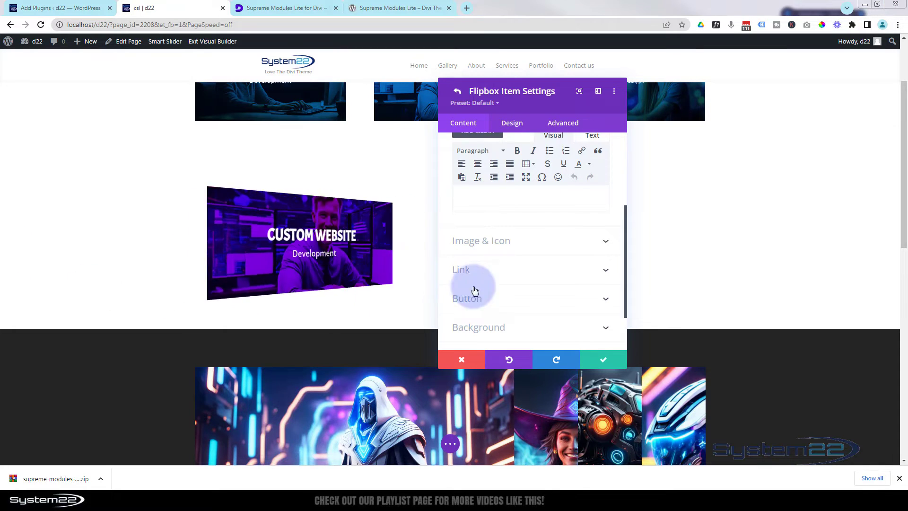
click(504, 203)
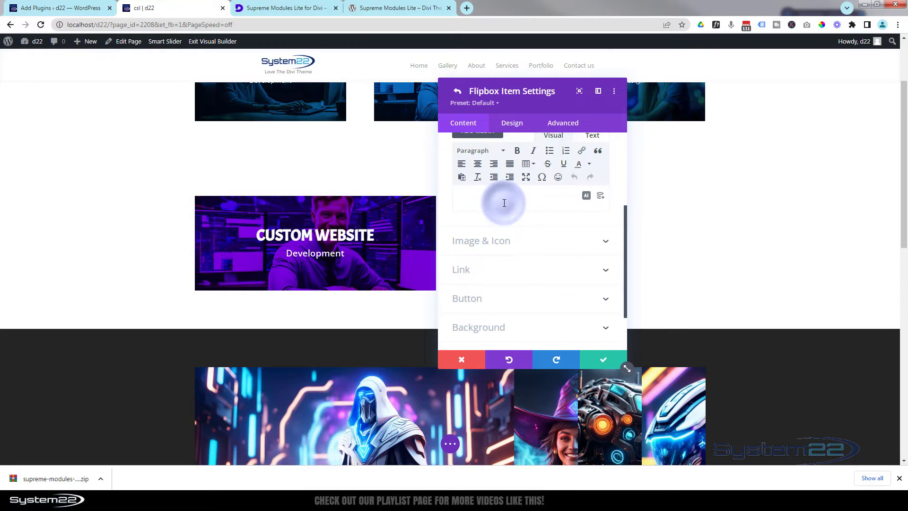
text(Craft bespoke websites tailored to your brand's identity and goals, integrating innovative design and cutting-edge functionality for optimal performance.)
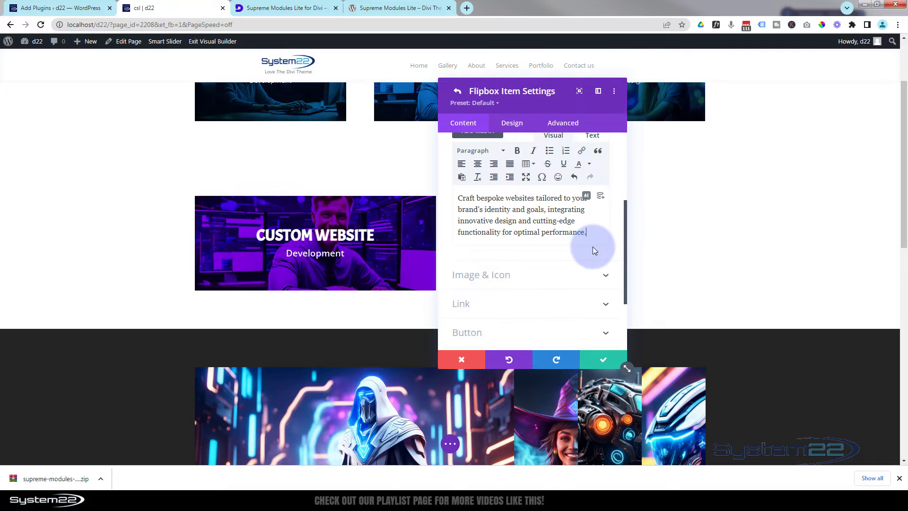
- Give the second flipbox item a button reading "More info" with the URL "#", opening in the same window
scroll(523, 277, down, 1)
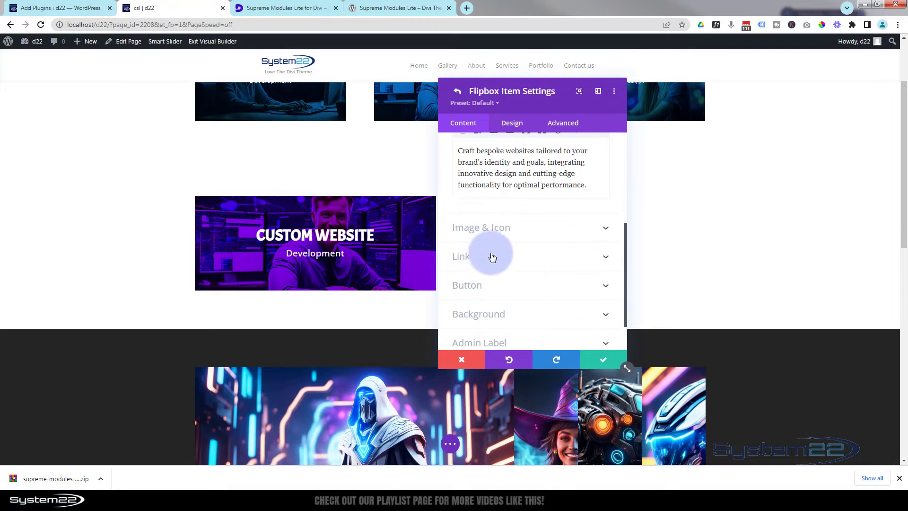
click(524, 286)
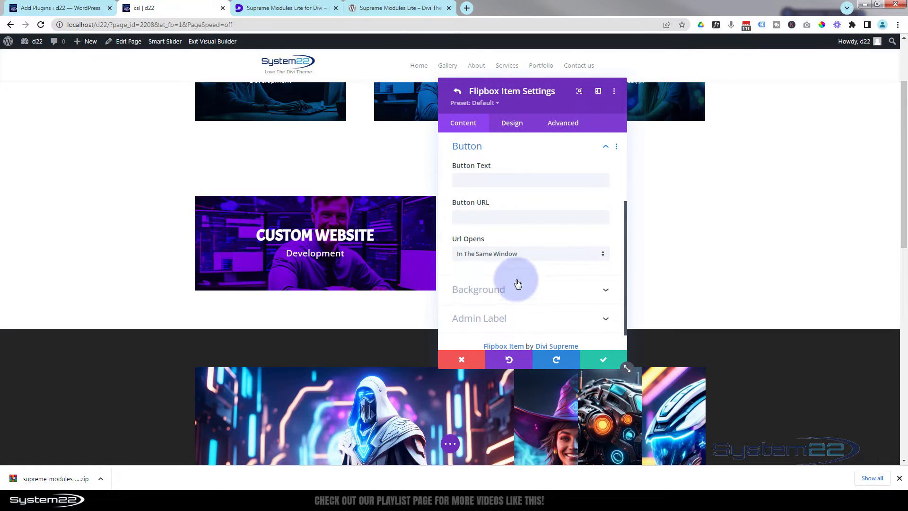
click(482, 180)
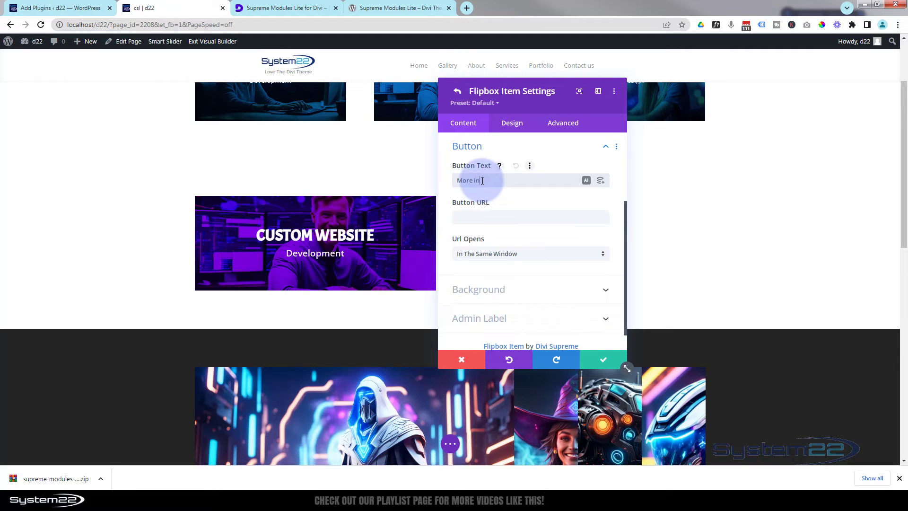
text(More info)
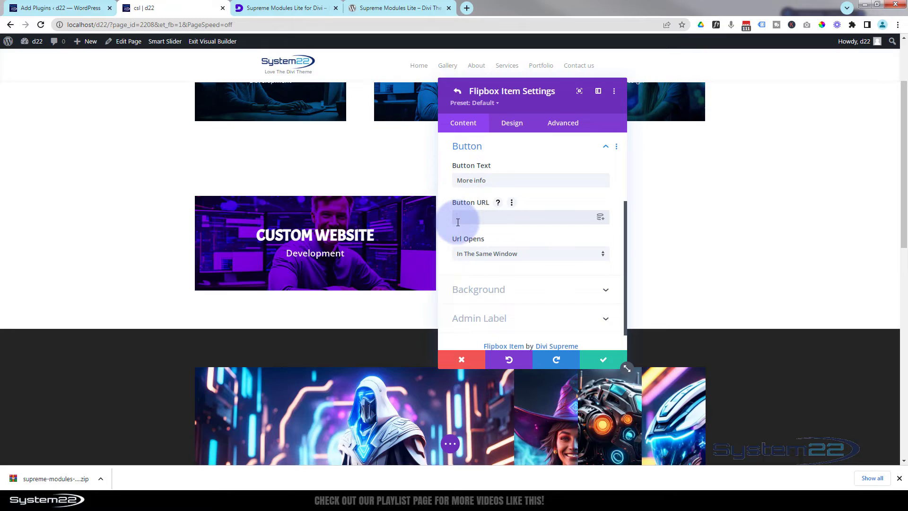
mouse_move(354, 253)
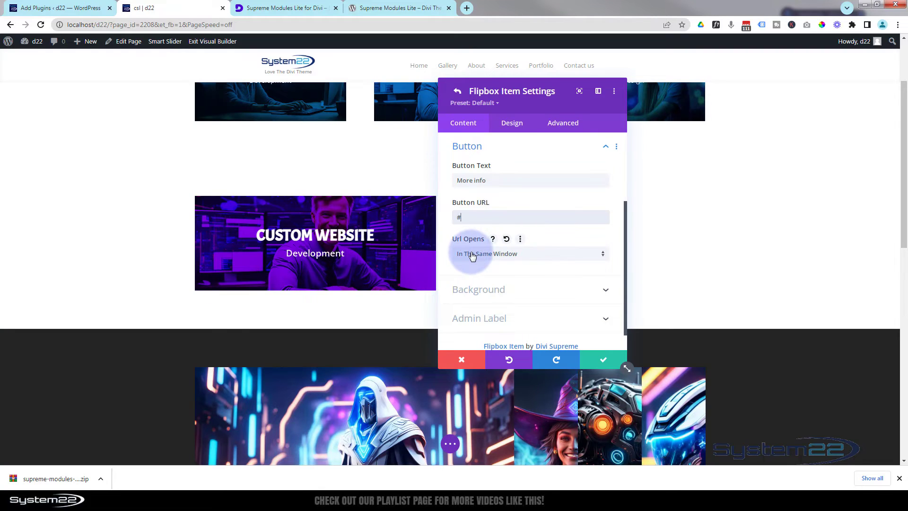
click(510, 253)
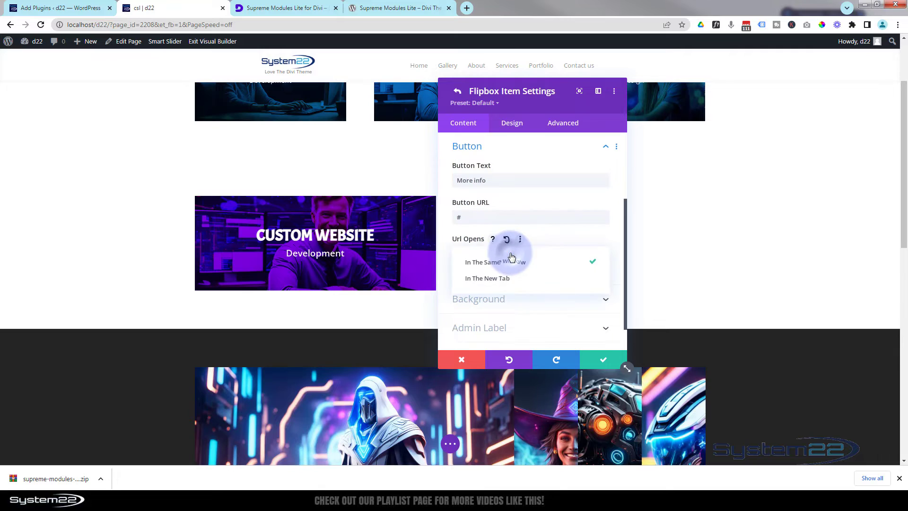
click(447, 253)
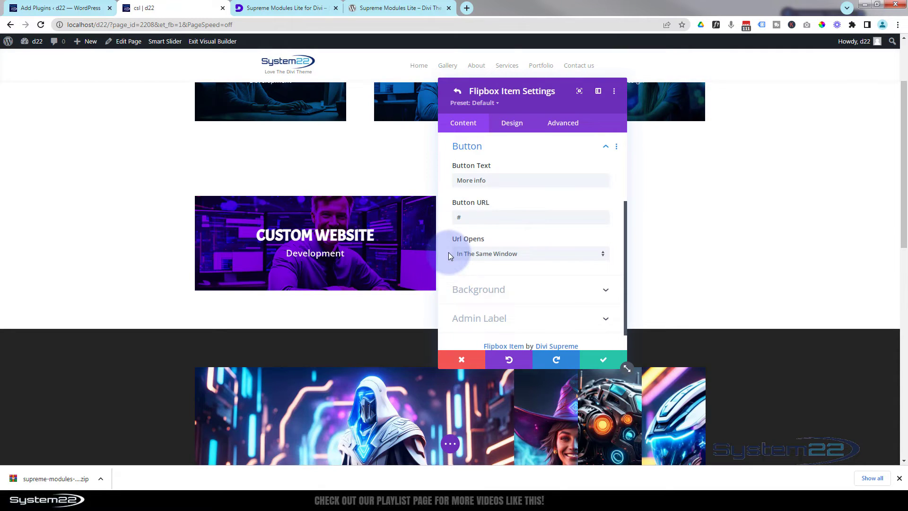
- Give the second flipbox item a purple background color and the colorful nebula picture from the media library as its background image
click(514, 290)
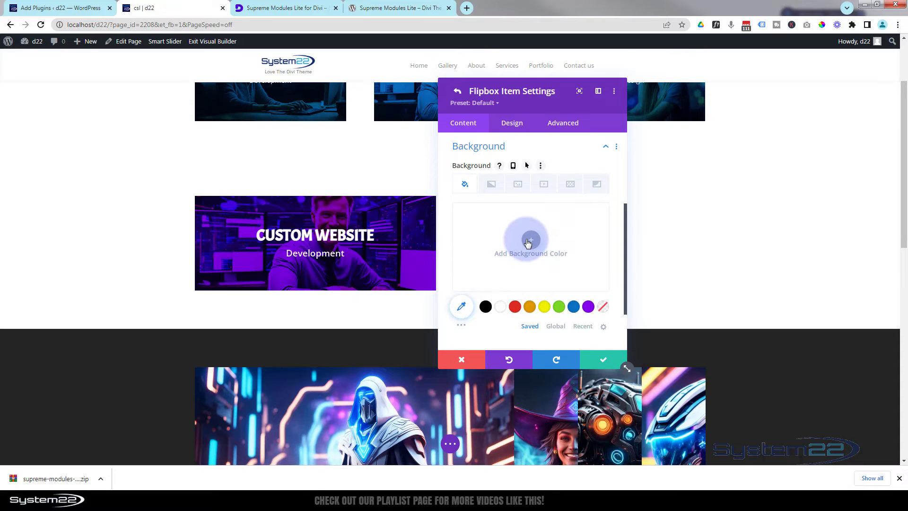
click(587, 308)
click(518, 184)
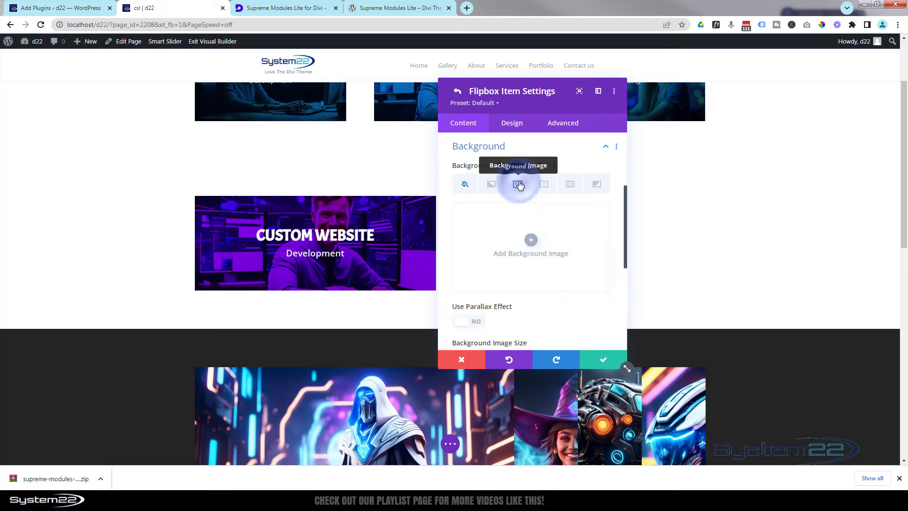
click(530, 242)
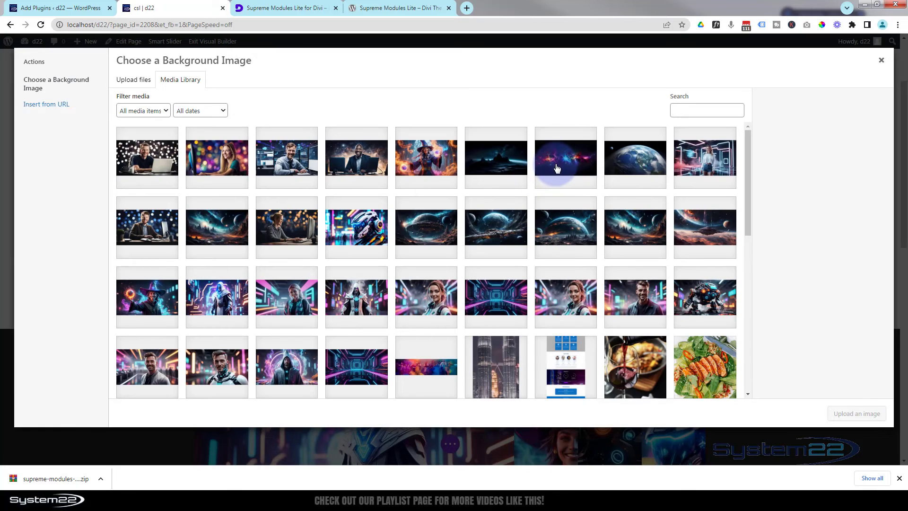
click(557, 169)
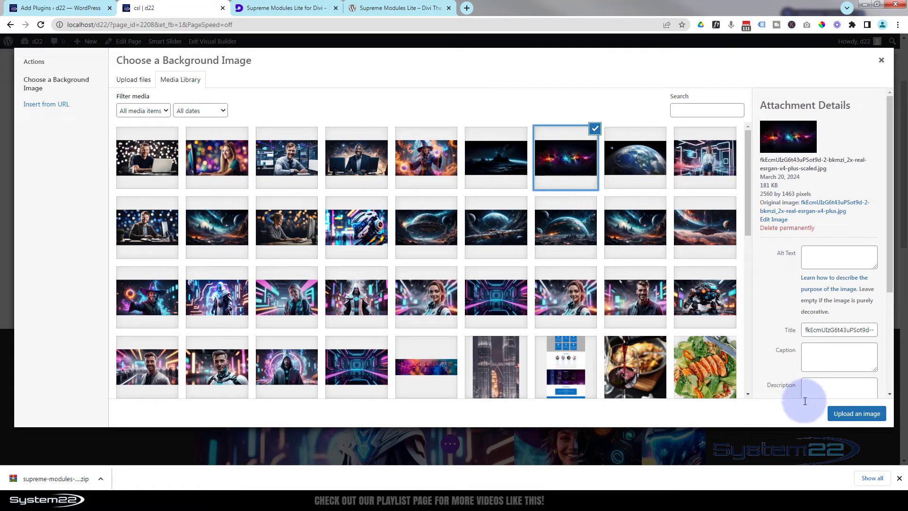
click(851, 413)
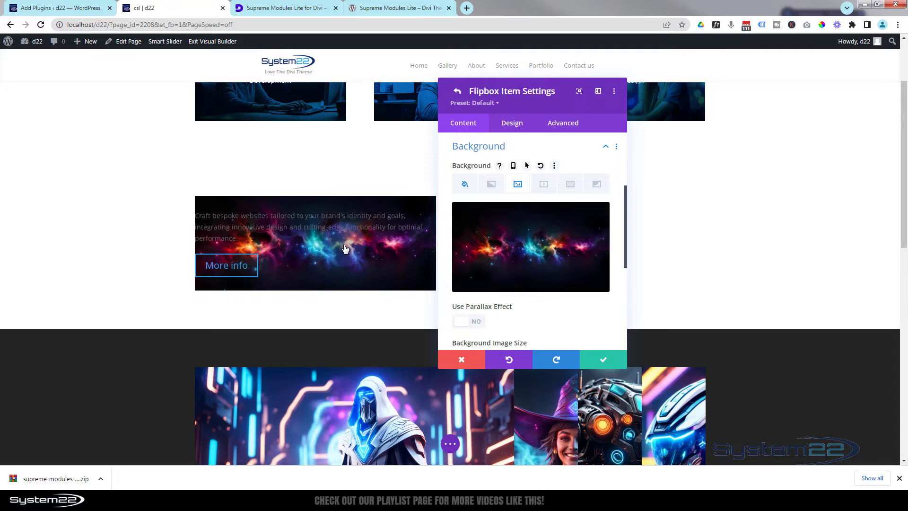
- Center the text alignment of the second flipbox item and set its text color to Light
mouse_move(553, 263)
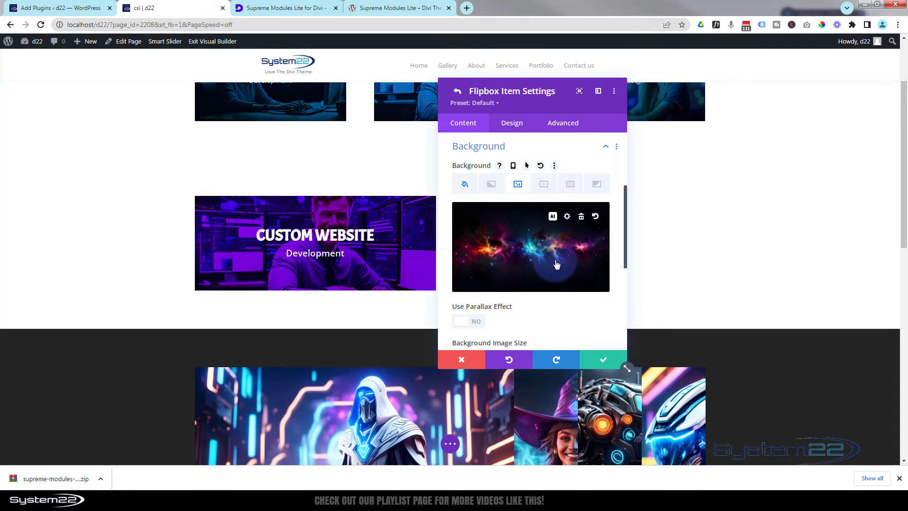
scroll(561, 314, down, 2)
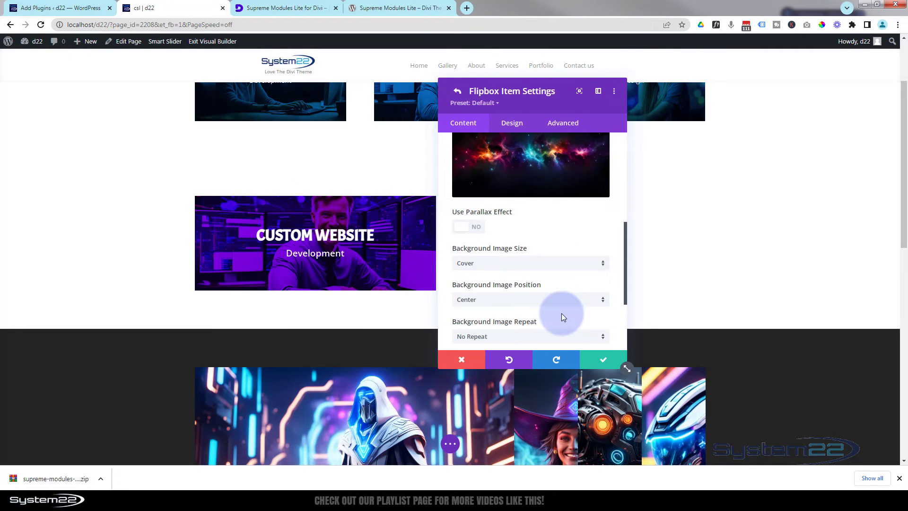
scroll(562, 317, down, 1)
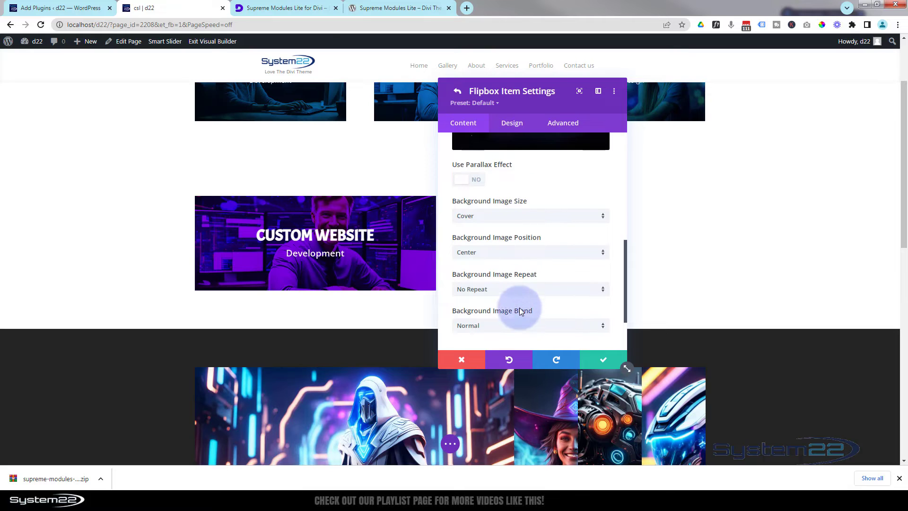
scroll(519, 312, down, 1)
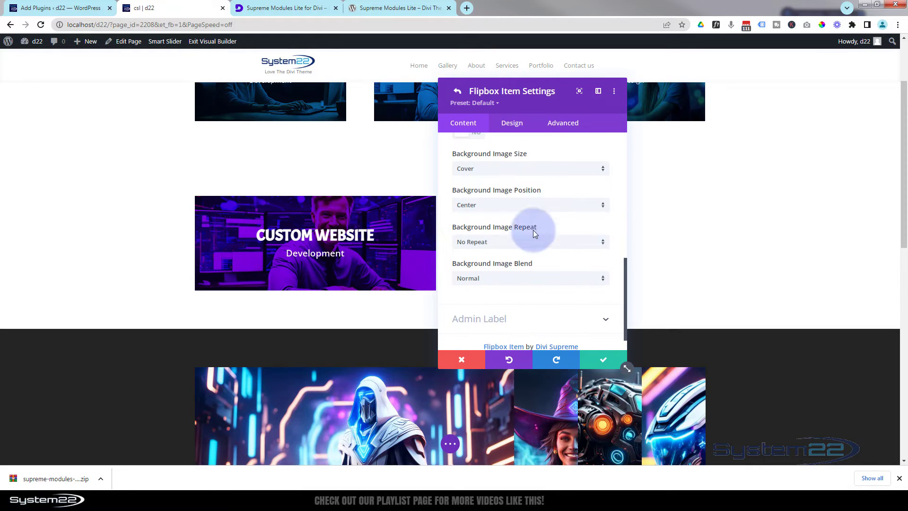
scroll(524, 297, down, 1)
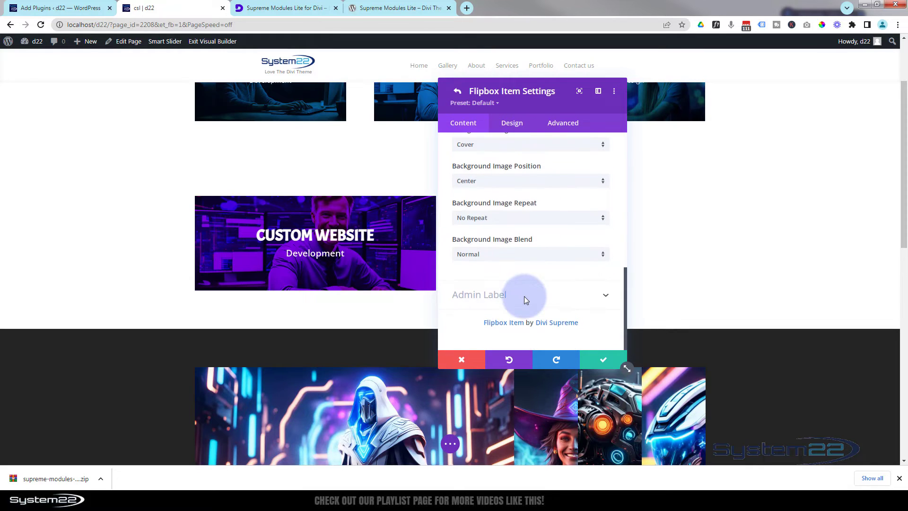
click(522, 125)
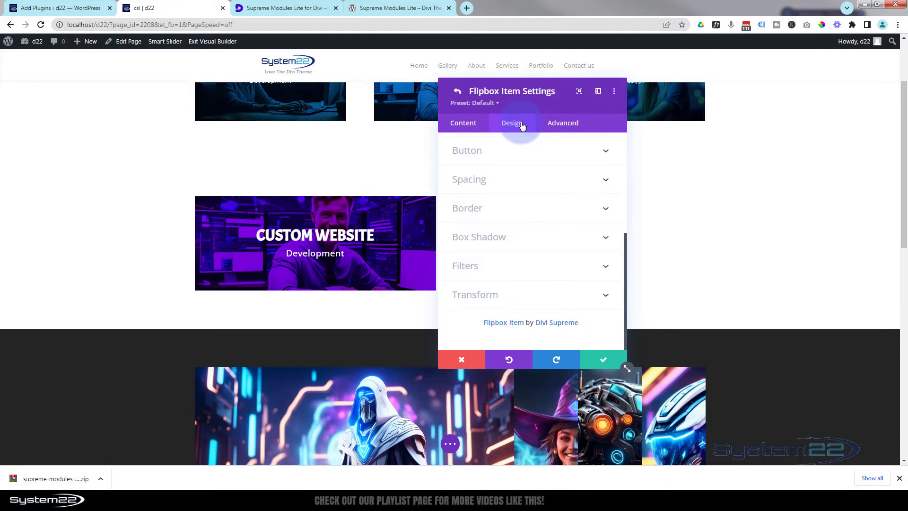
scroll(542, 215, up, 3)
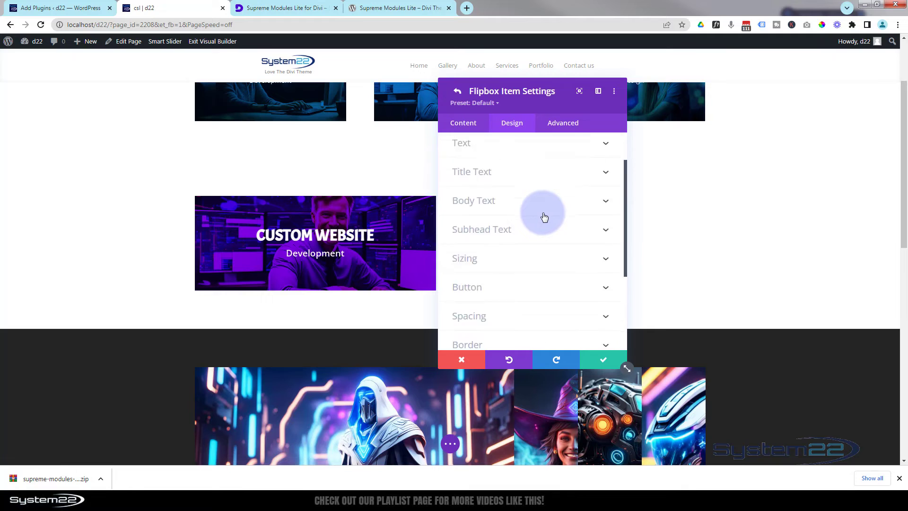
scroll(544, 216, up, 2)
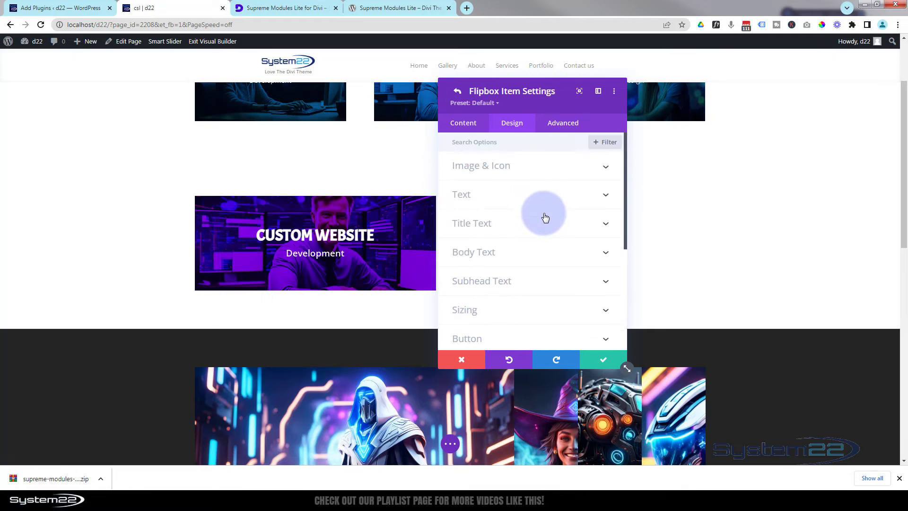
click(514, 197)
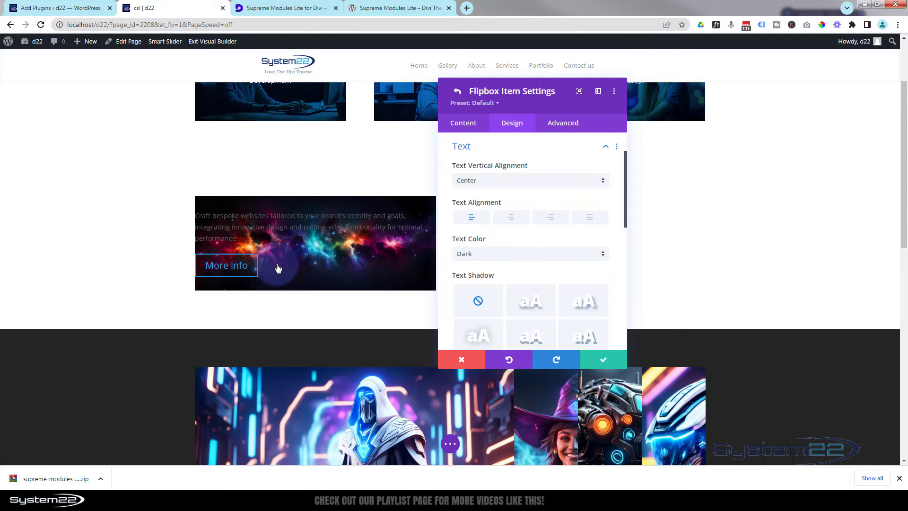
click(512, 219)
mouse_move(390, 244)
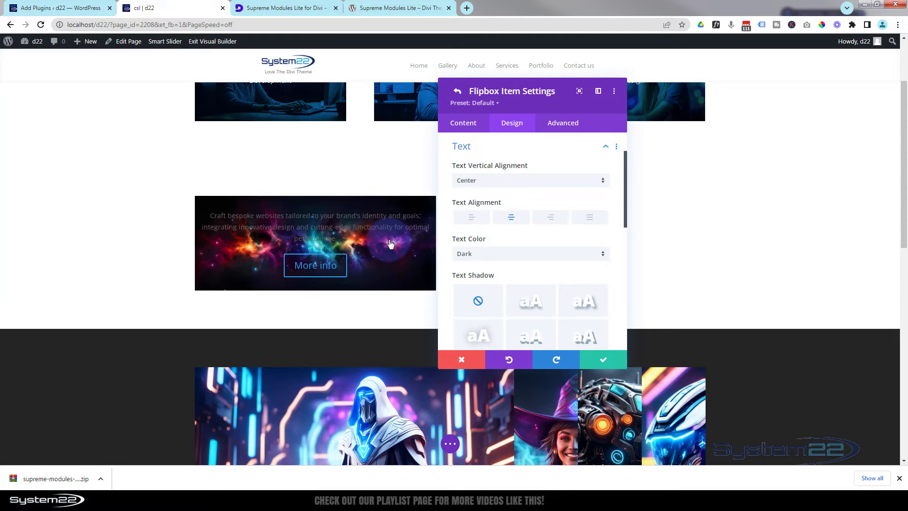
click(516, 254)
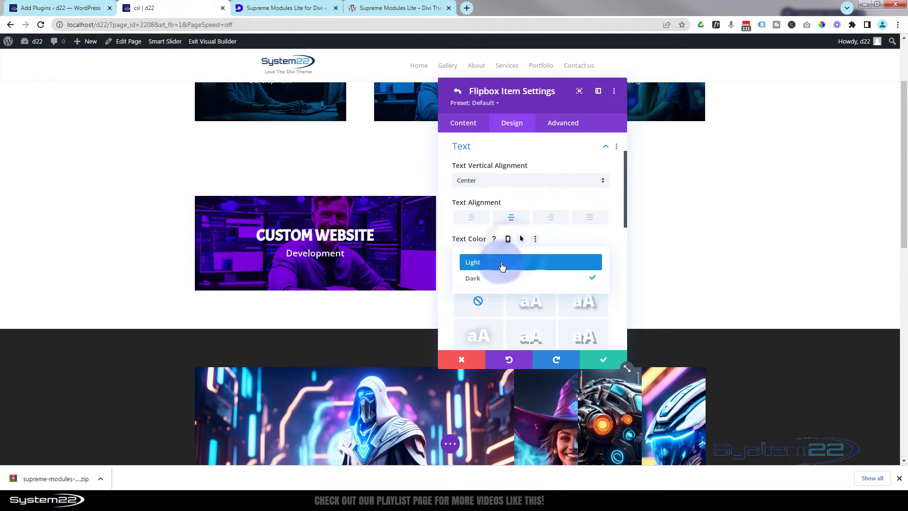
click(501, 262)
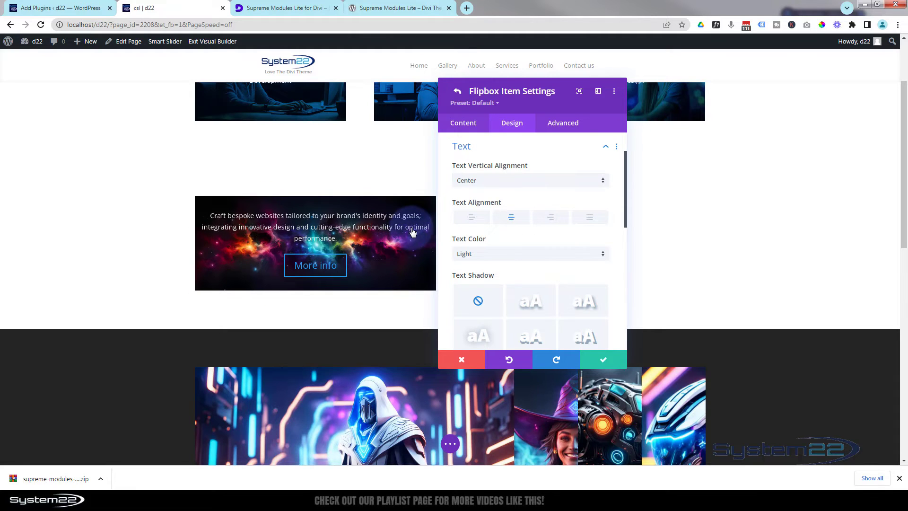
scroll(534, 242, up, 1)
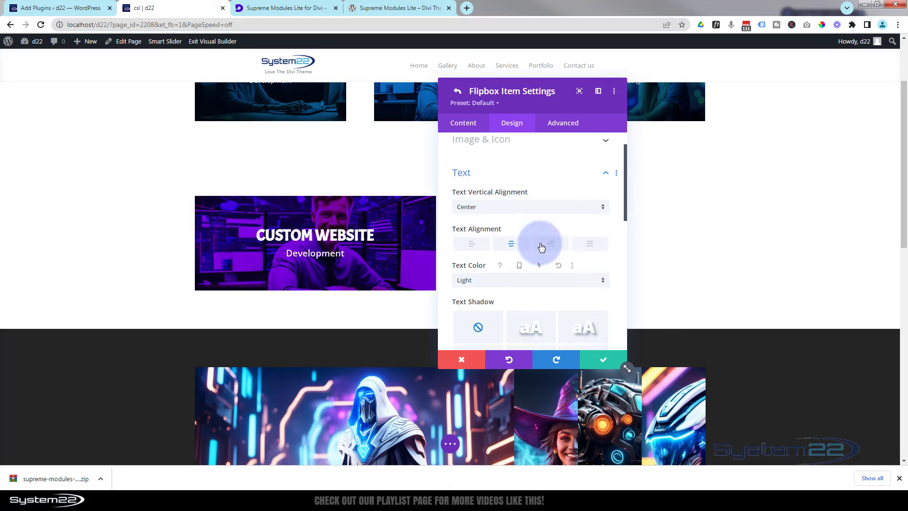
scroll(541, 245, down, 4)
scroll(542, 248, down, 2)
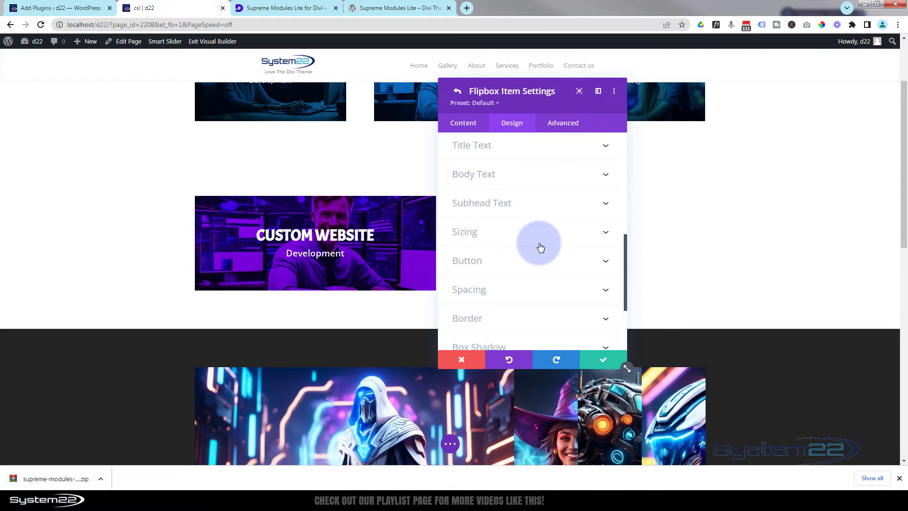
click(526, 176)
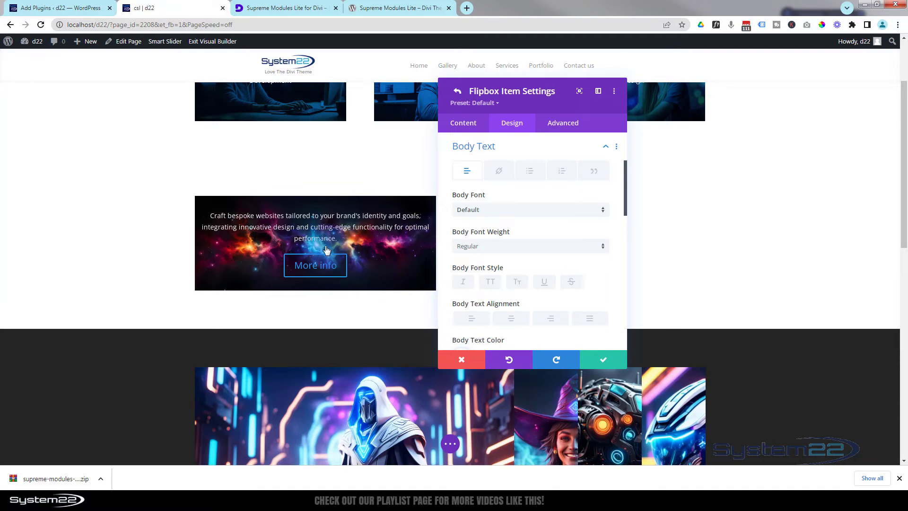
click(540, 218)
- Set the background image blend of the second flipbox item to Multiply
click(470, 125)
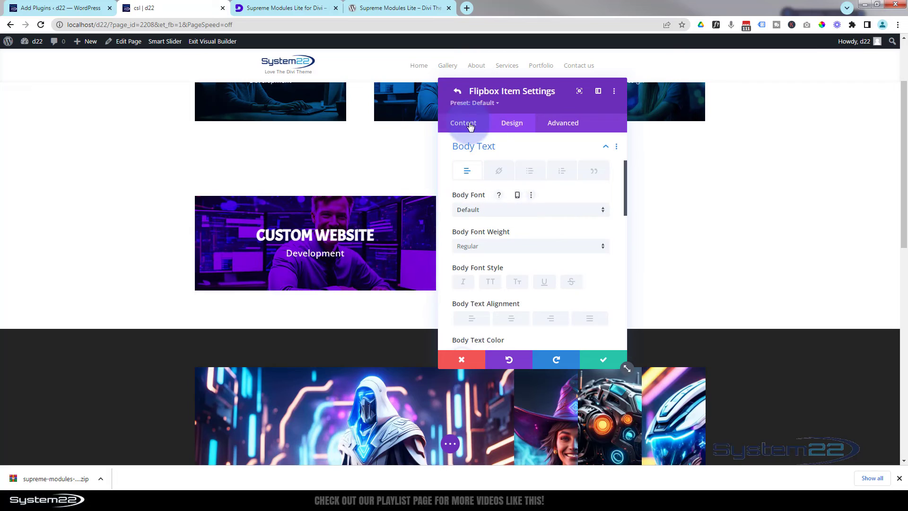
click(517, 280)
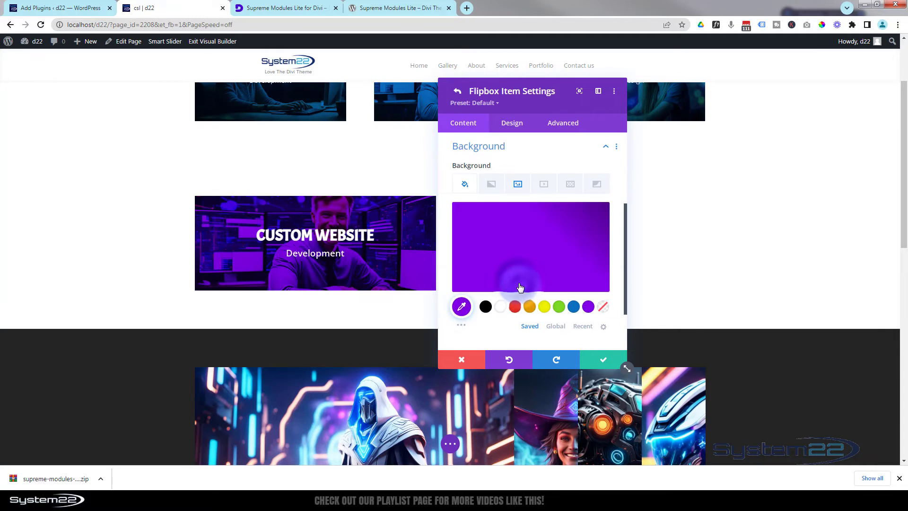
click(517, 184)
scroll(523, 231, down, 5)
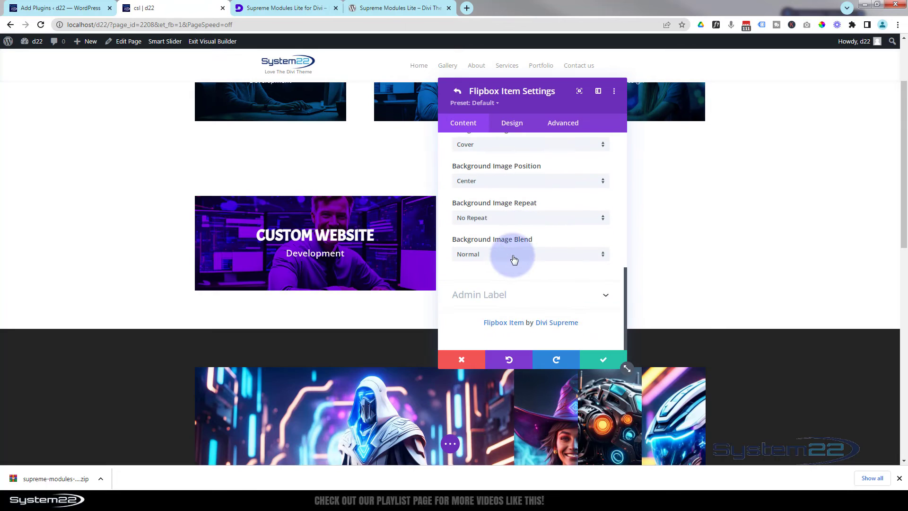
click(513, 260)
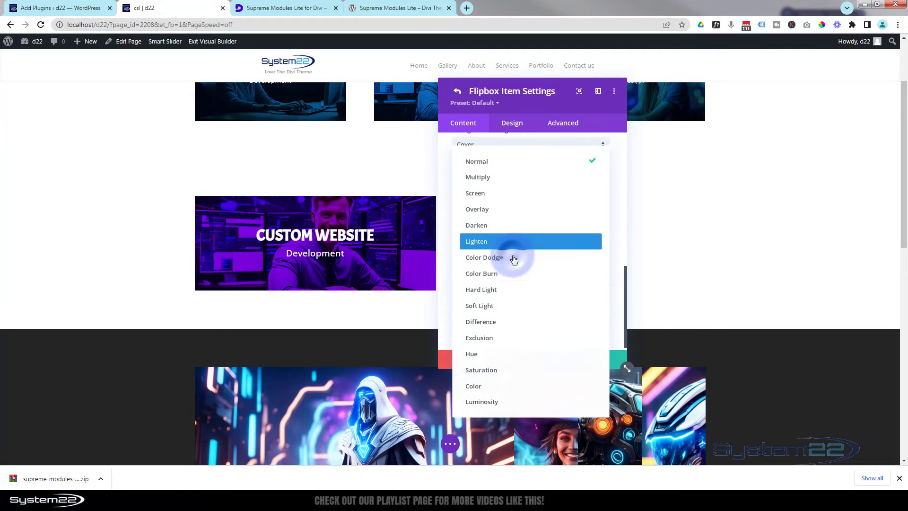
click(485, 181)
mouse_move(336, 251)
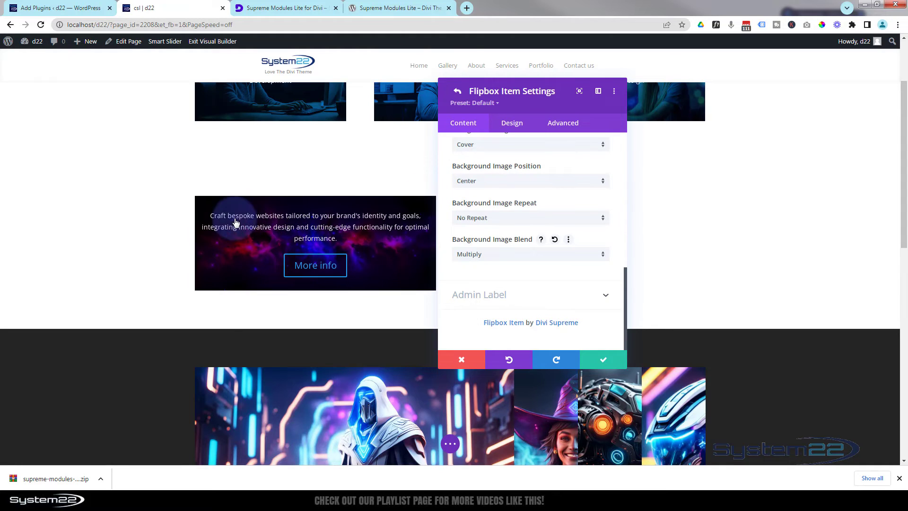
- Set the body font weight of the second flipbox item to Semi Bold
click(528, 128)
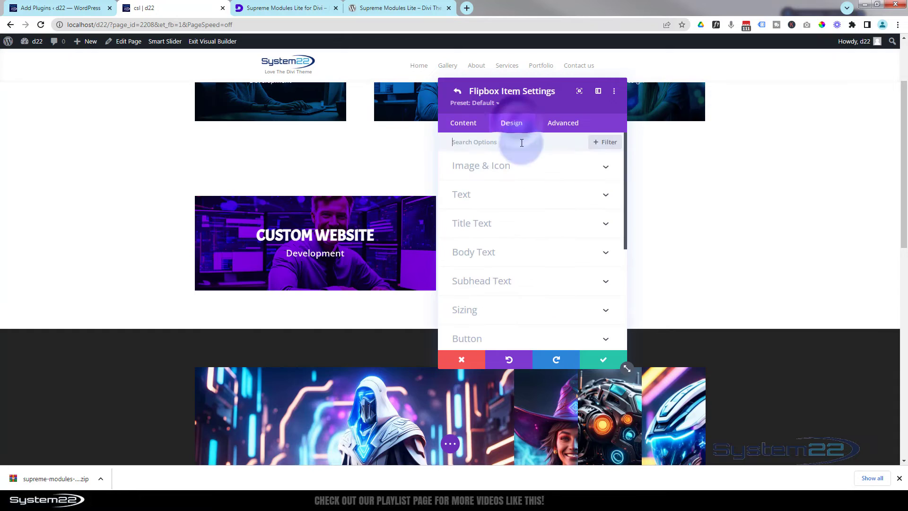
click(508, 256)
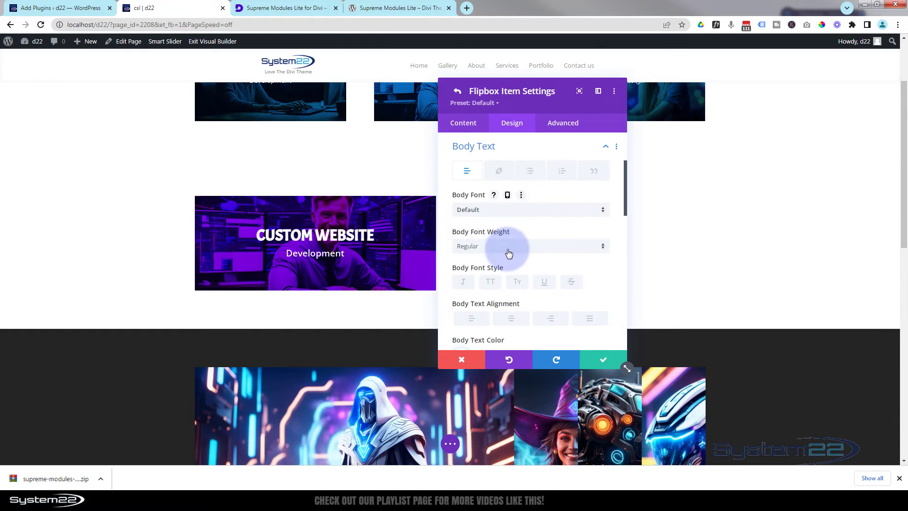
click(509, 255)
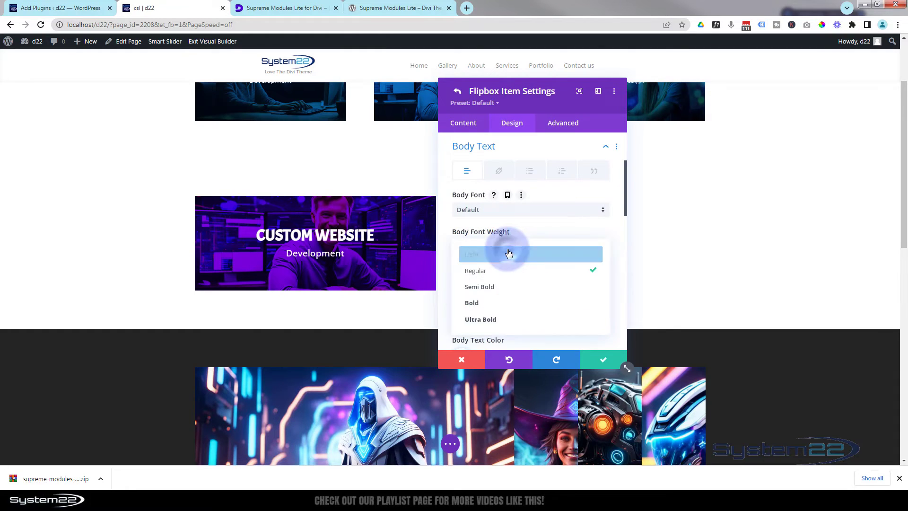
click(501, 287)
mouse_move(337, 249)
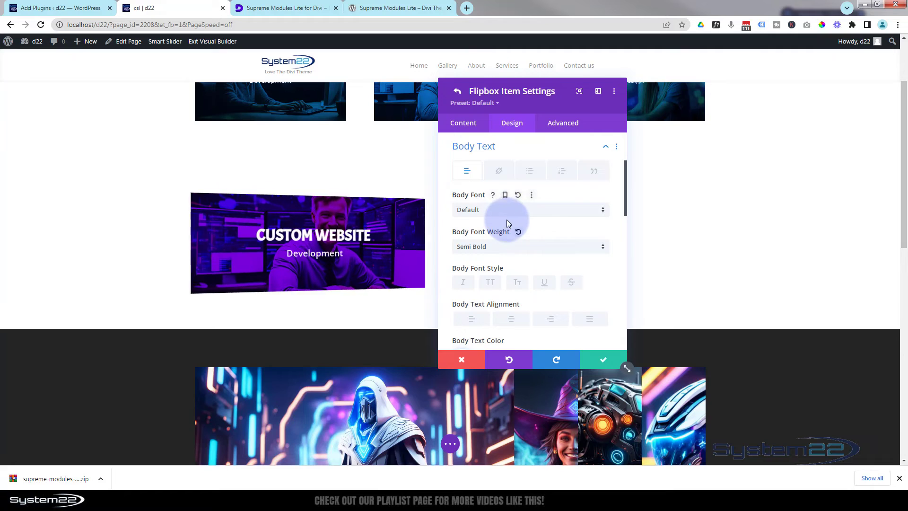
- Enable custom styles for the item's More info button and make its text color and border color white (#ffffff)
scroll(509, 190, down, 5)
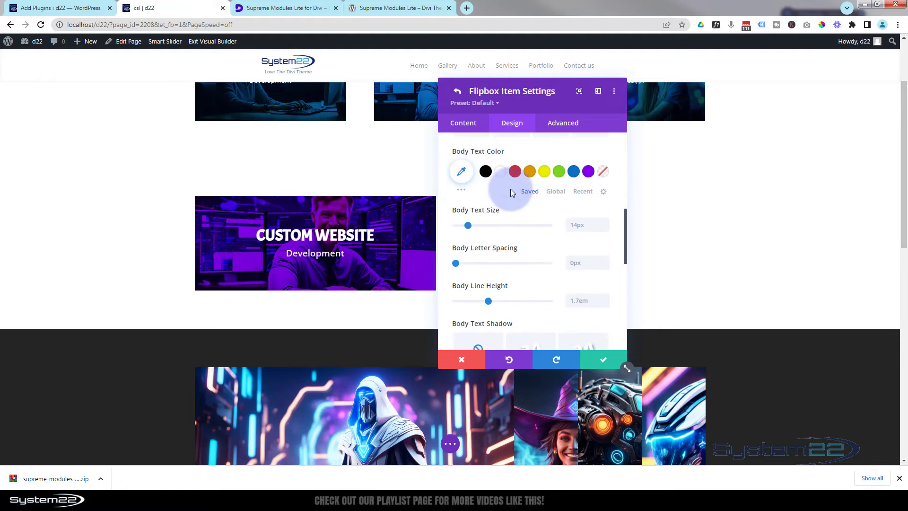
scroll(510, 192, down, 5)
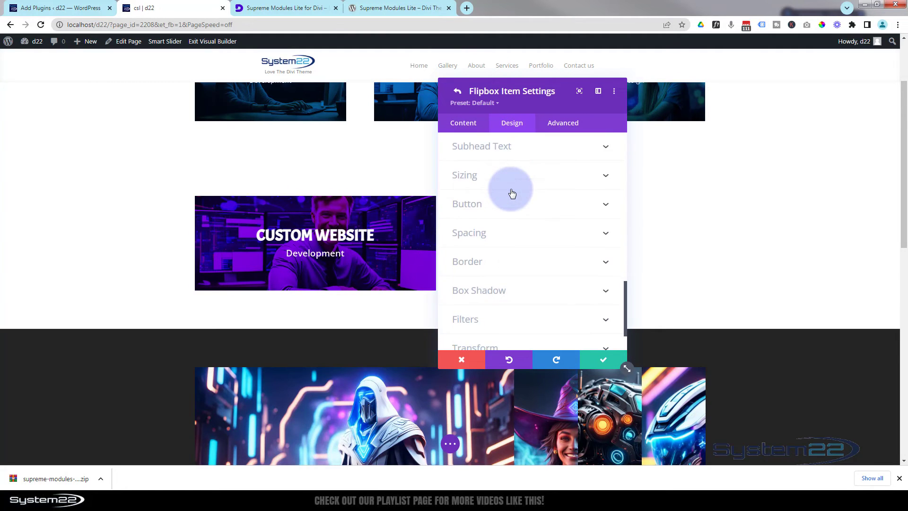
click(515, 213)
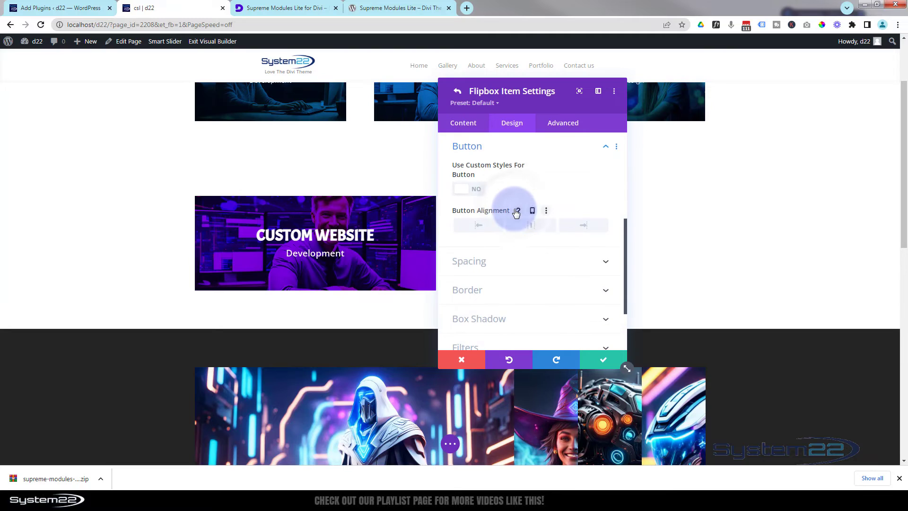
click(473, 190)
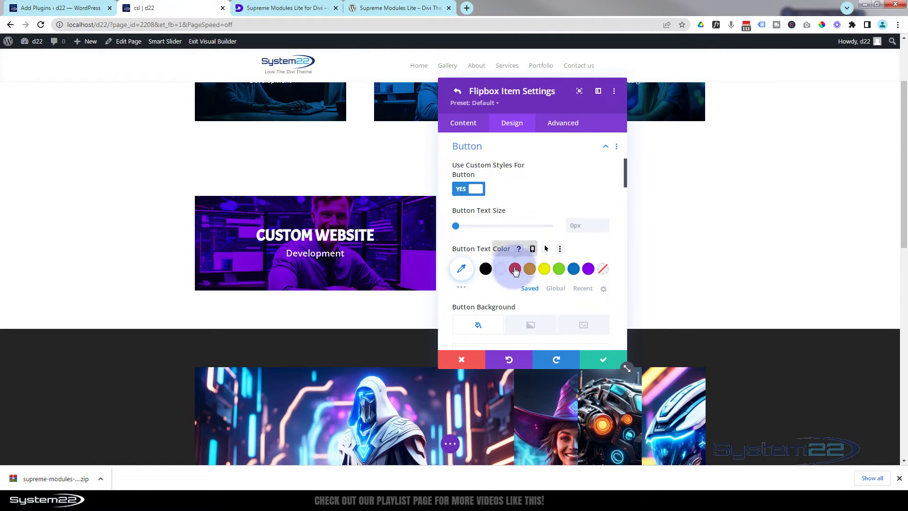
click(501, 269)
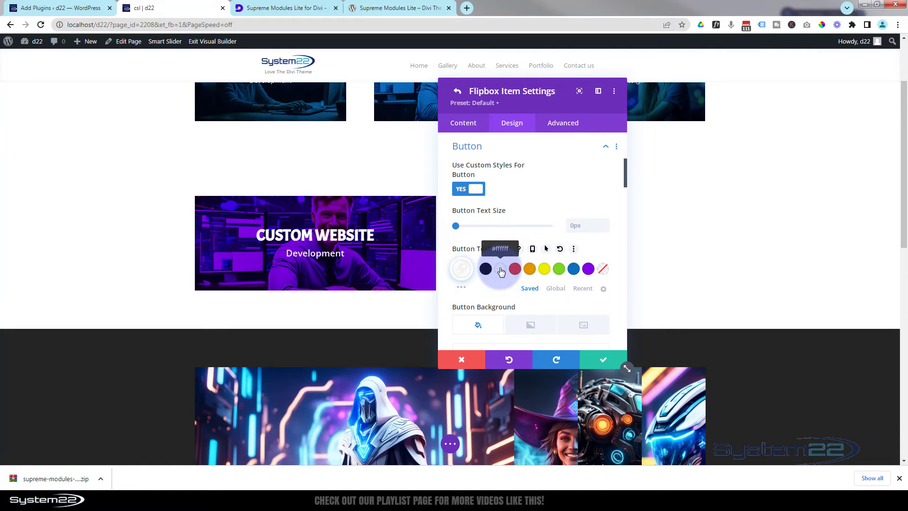
scroll(501, 271, down, 5)
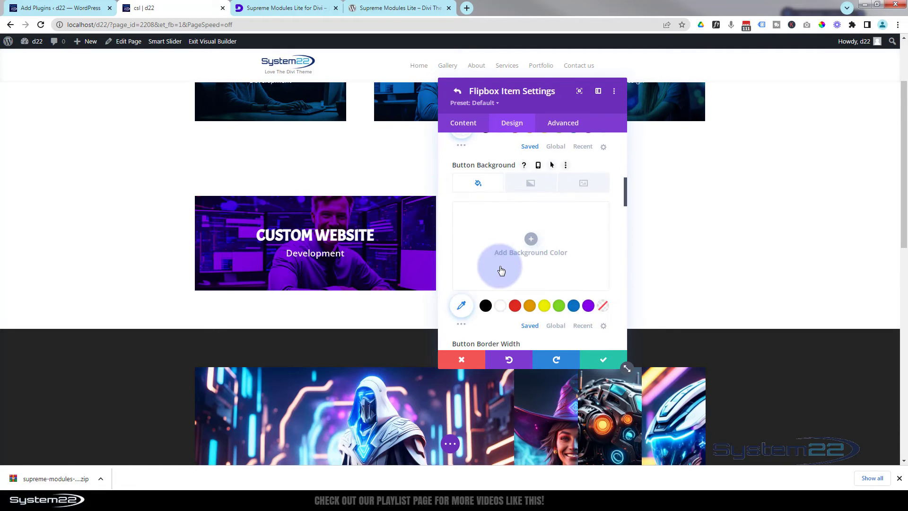
scroll(500, 271, down, 2)
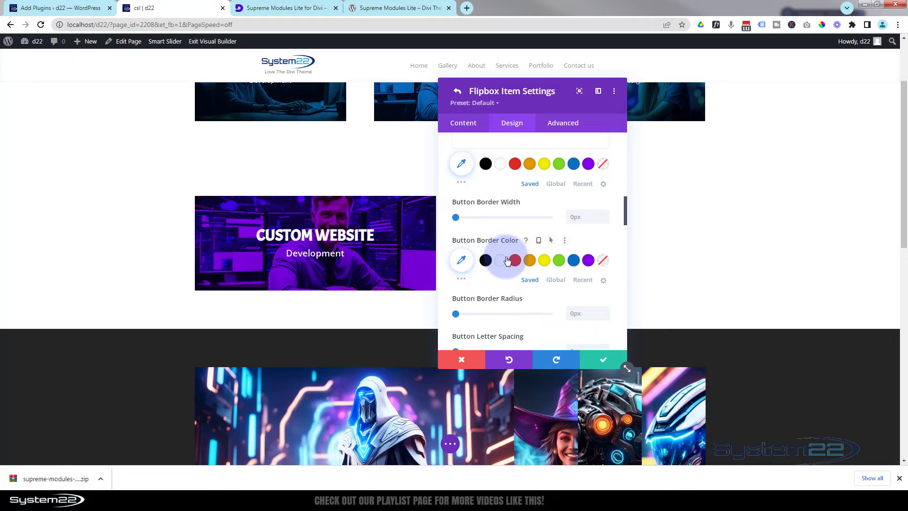
click(504, 262)
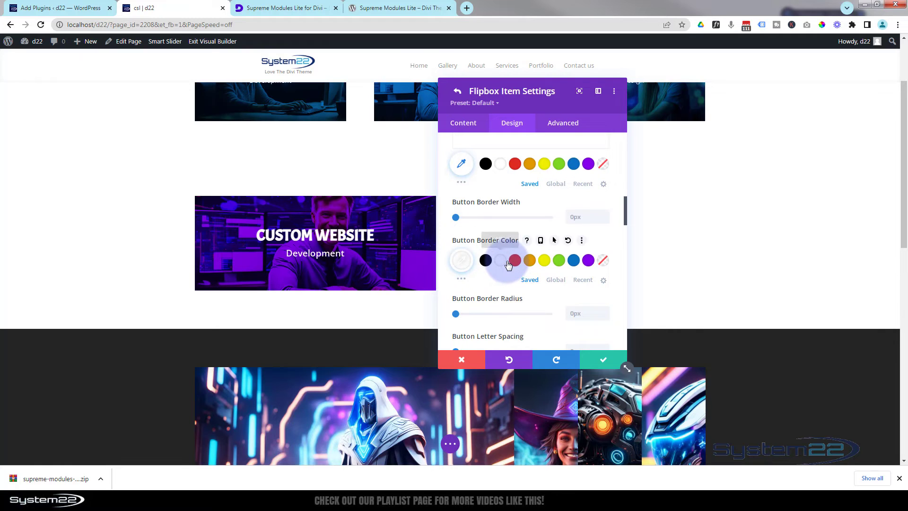
- Set the text size of the More info button to 12
scroll(506, 263, up, 8)
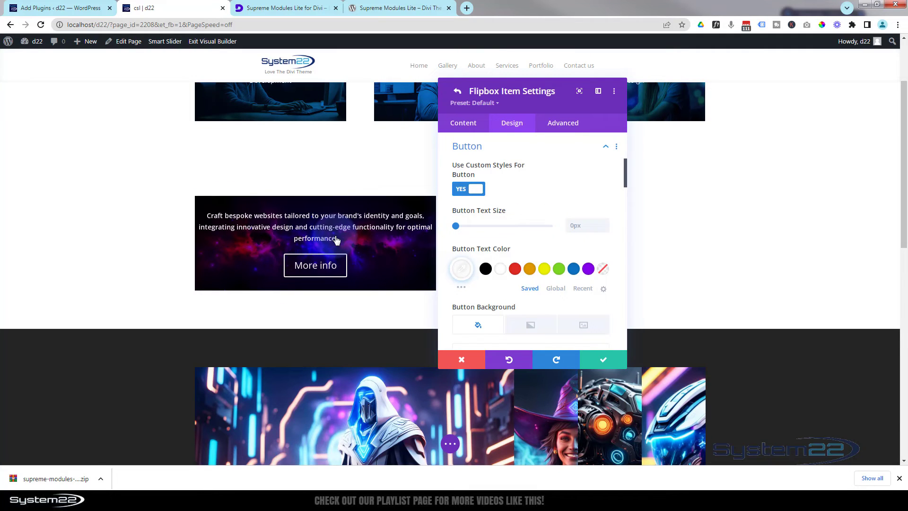
click(576, 229)
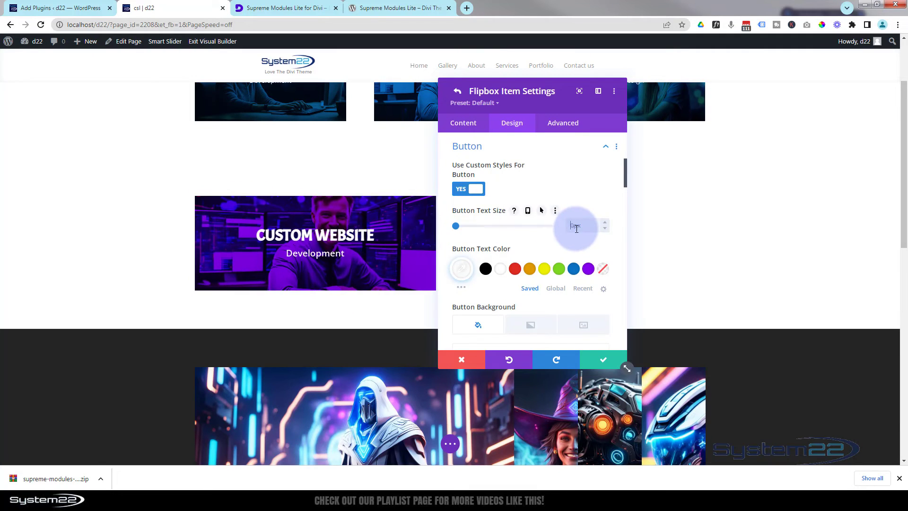
text(12)
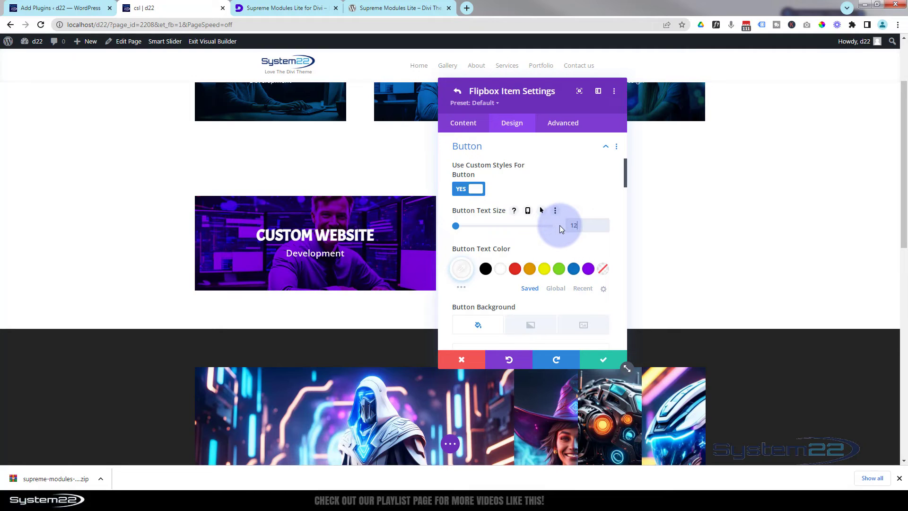
- Complete the More info button's text size as 12px and set its border width to 1px
text(px)
mouse_move(366, 252)
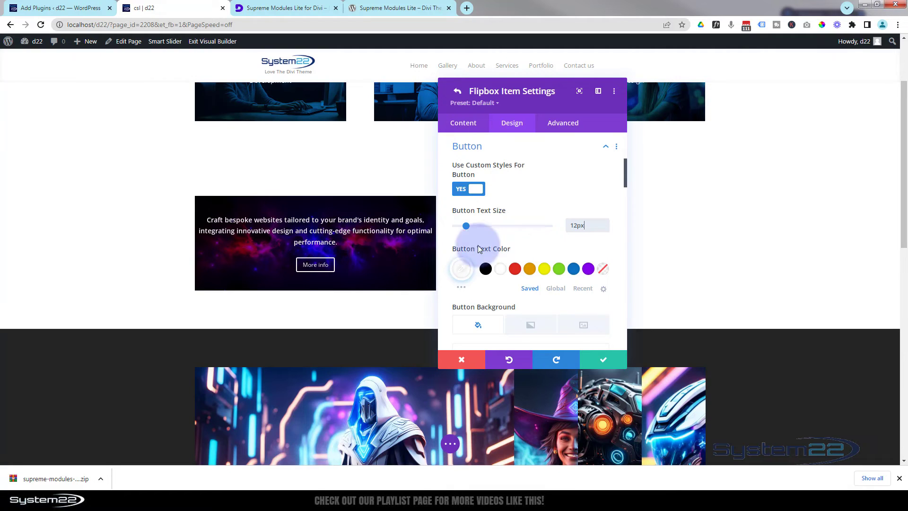
scroll(510, 252, down, 3)
scroll(511, 251, down, 3)
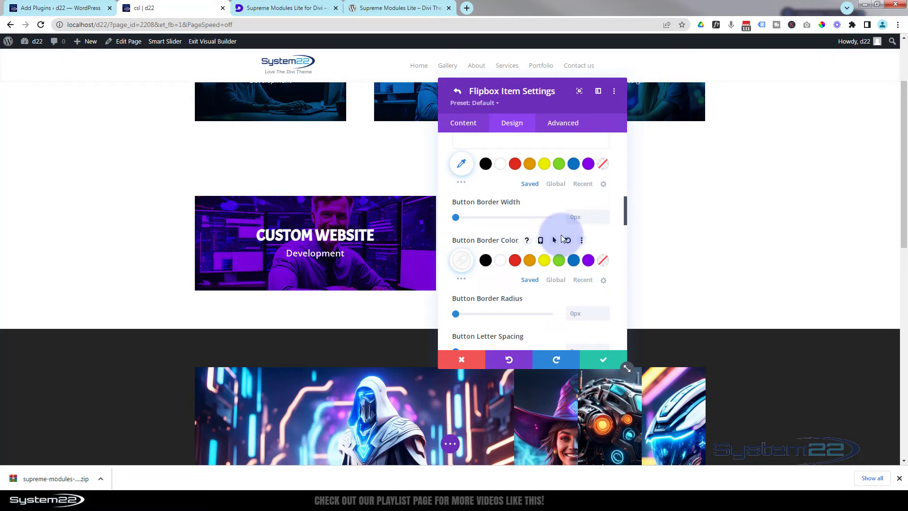
click(603, 221)
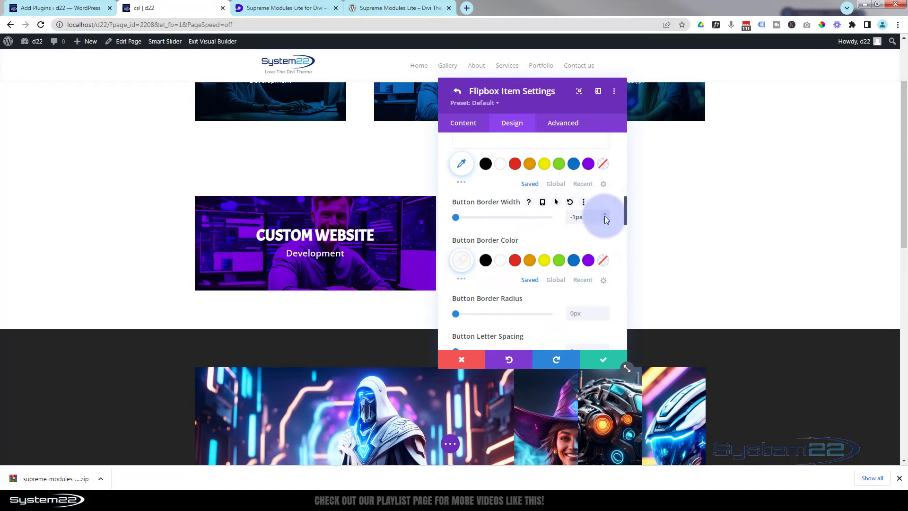
click(604, 213)
click(605, 213)
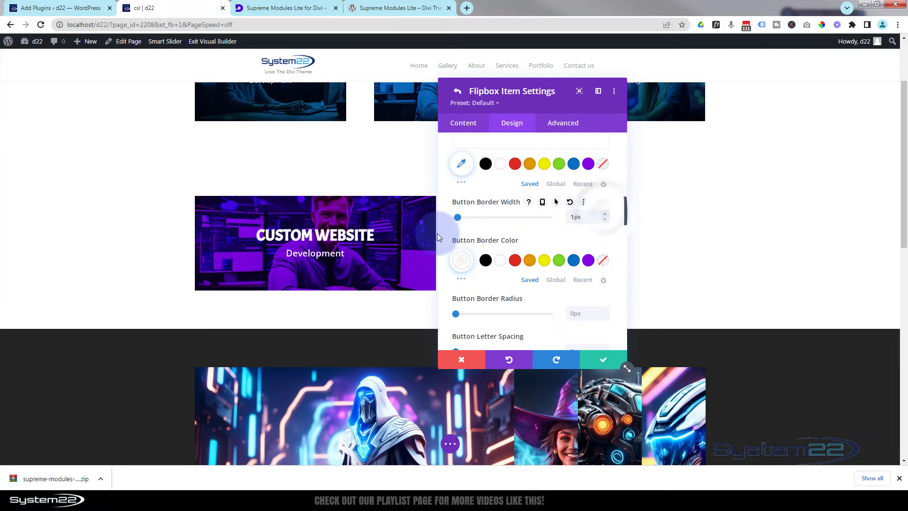
mouse_move(325, 244)
click(512, 231)
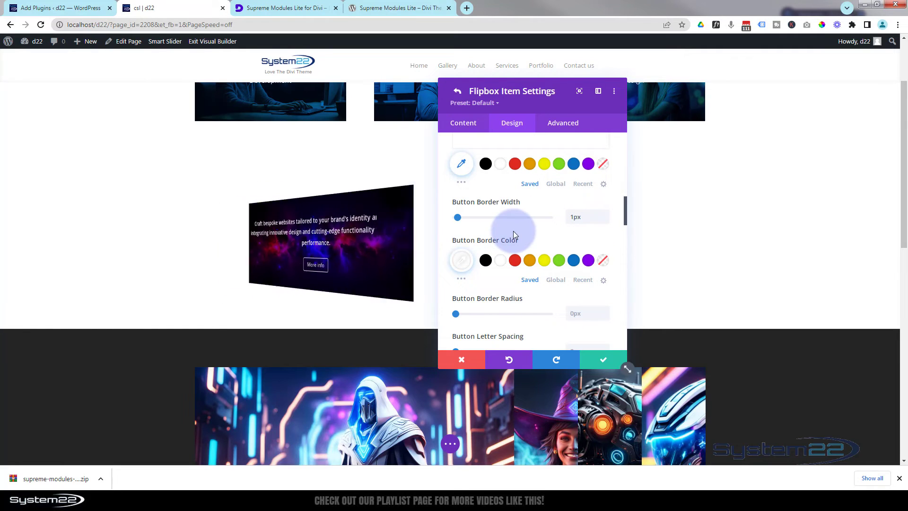
- Make the More info button's text uppercase and set its font weight to Semi Bold
scroll(512, 231, down, 4)
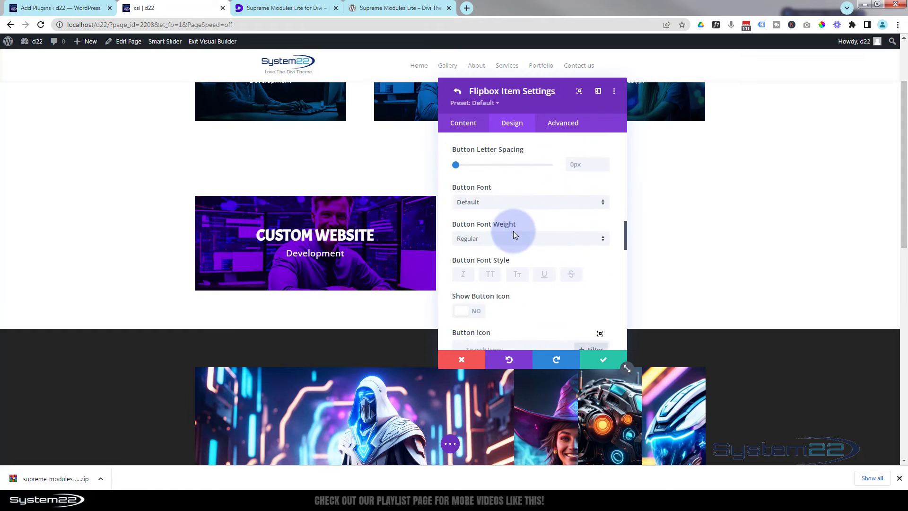
click(490, 271)
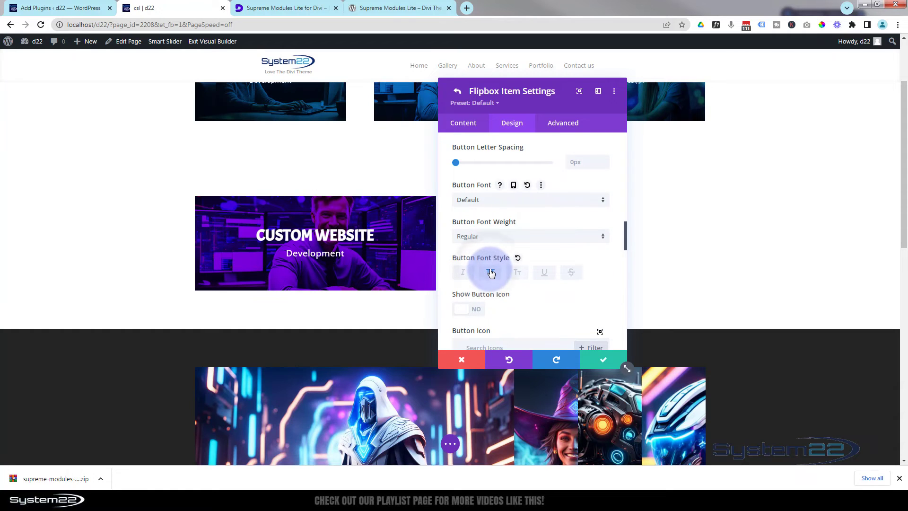
mouse_move(354, 278)
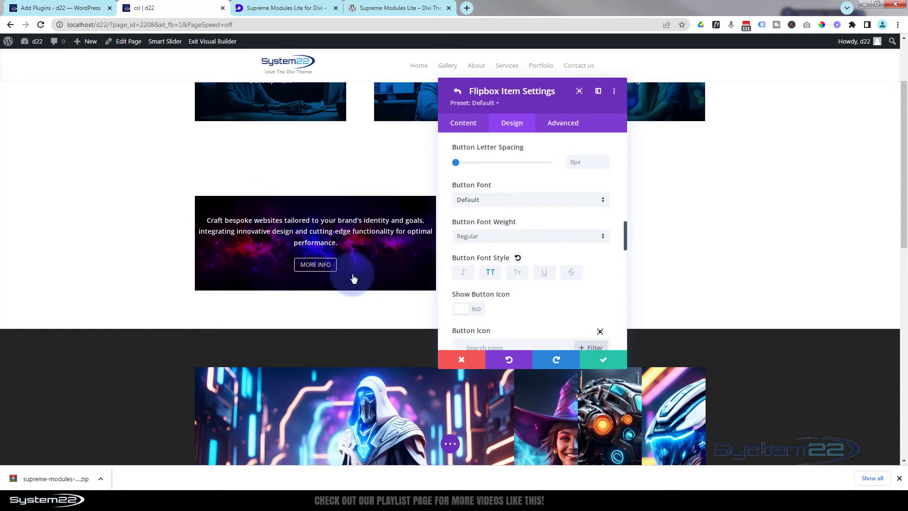
click(510, 237)
click(494, 277)
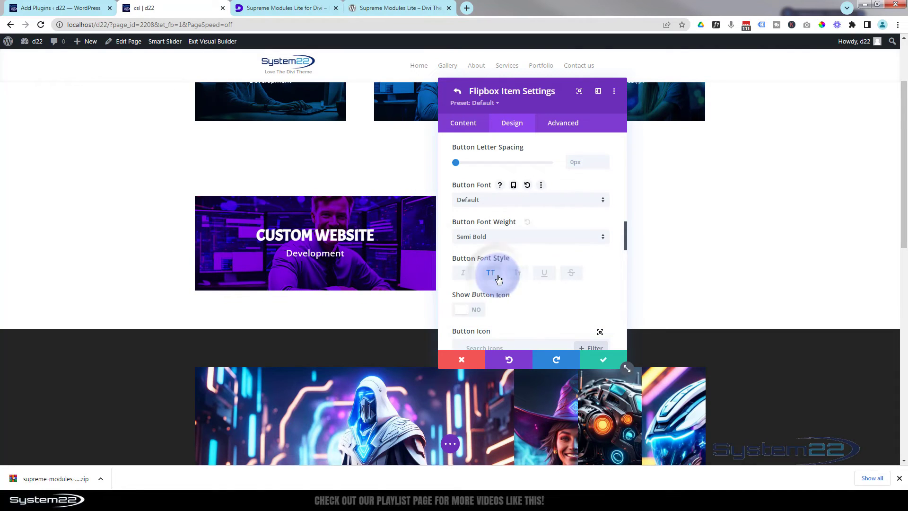
mouse_move(351, 269)
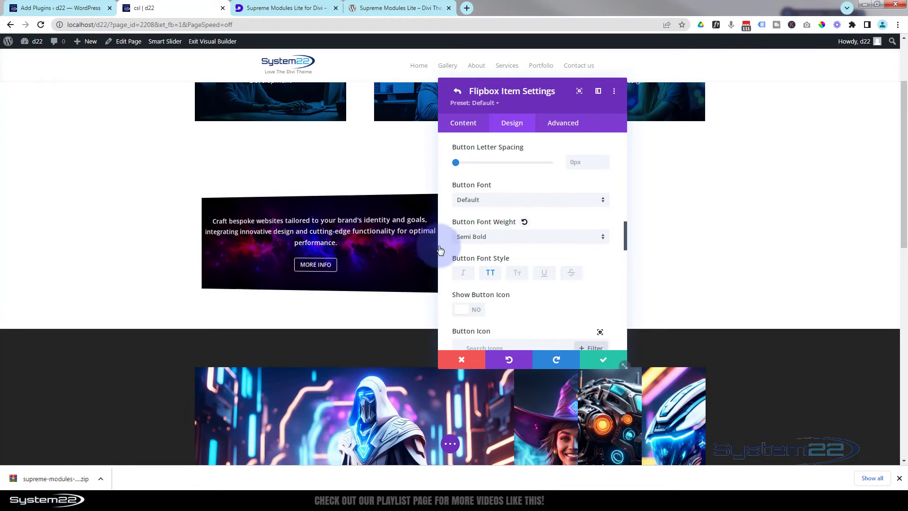
- Give the second flipbox item 30px of linked left and right padding and save the item's settings
scroll(588, 259, down, 3)
scroll(590, 263, down, 6)
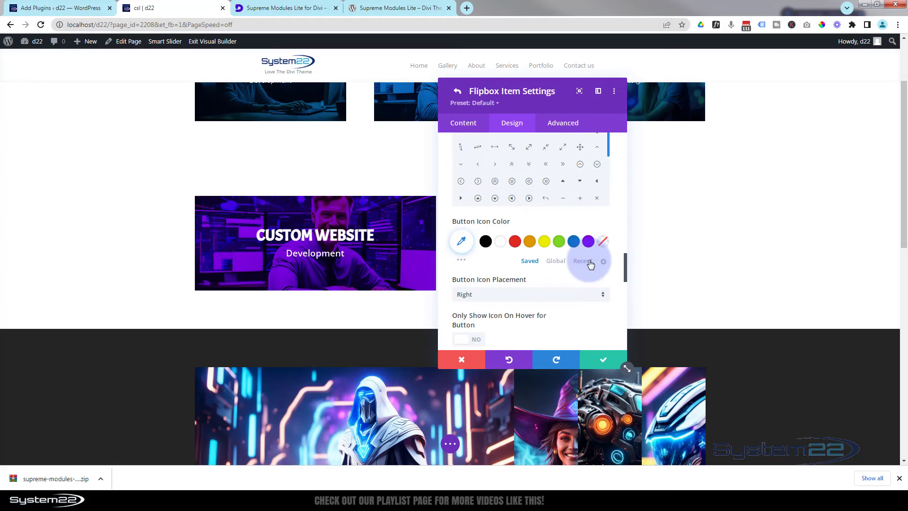
scroll(590, 263, down, 5)
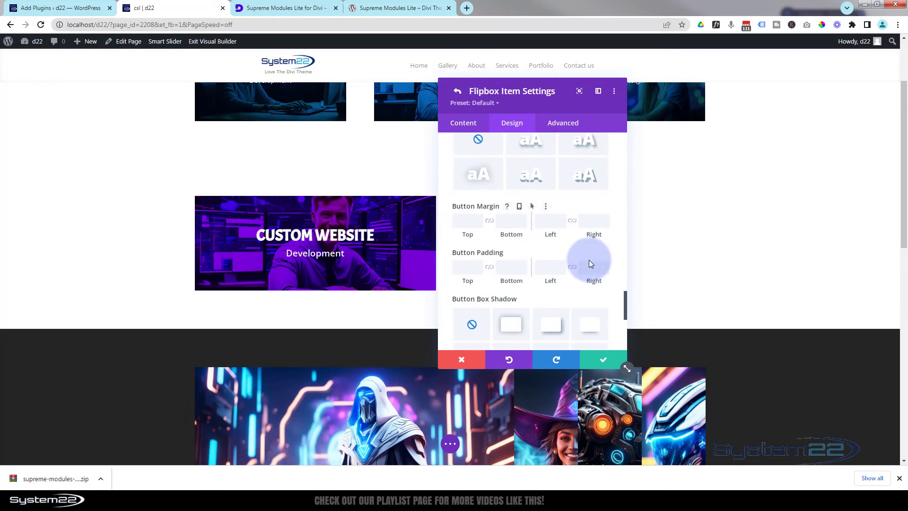
click(505, 264)
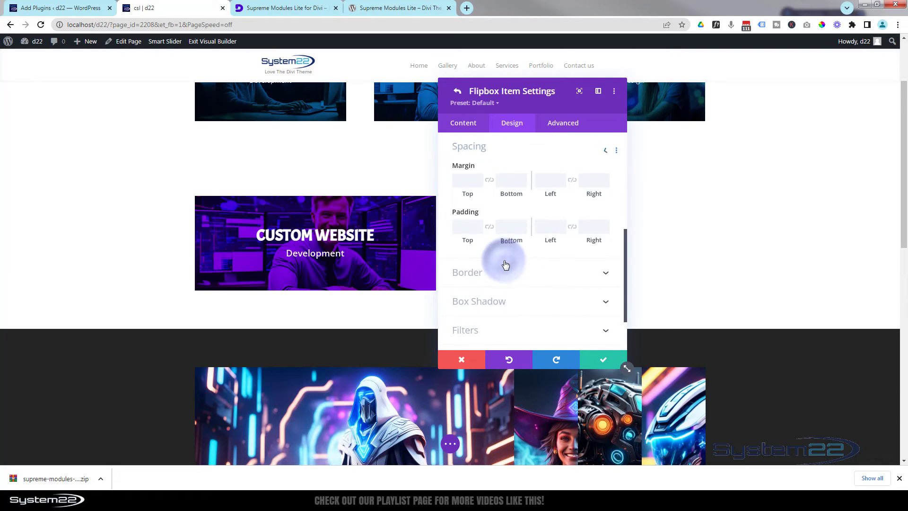
click(544, 227)
text(30)
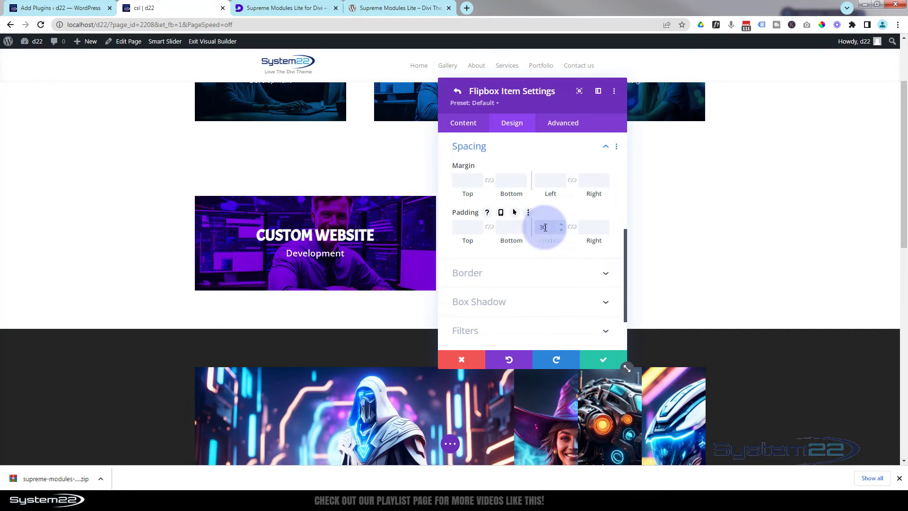
text(px)
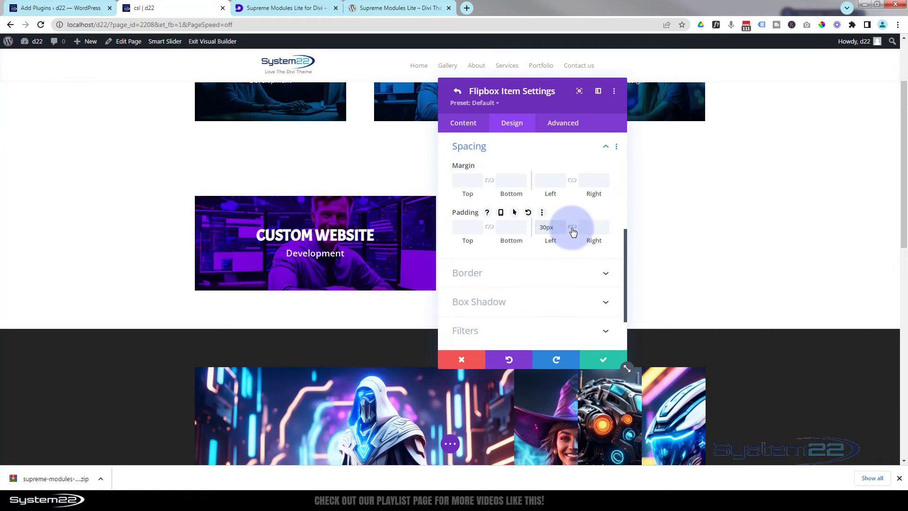
click(571, 227)
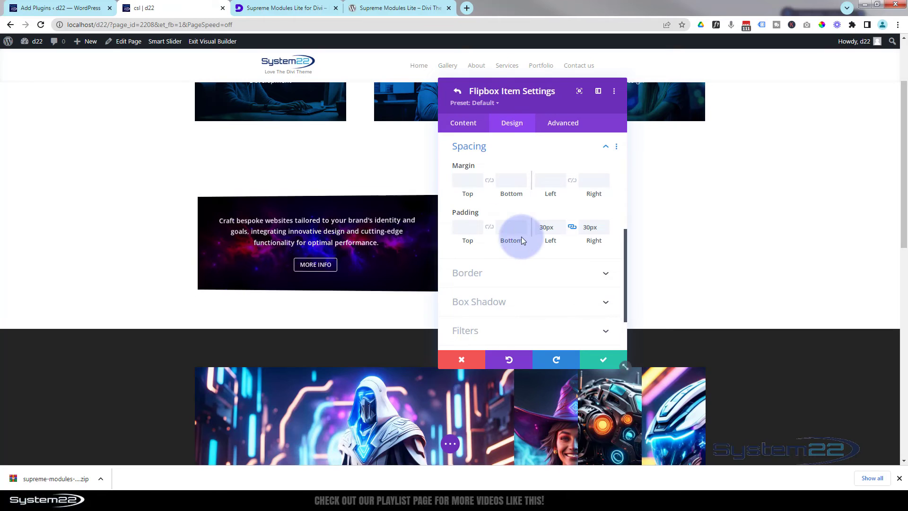
drag(520, 110, 565, 100)
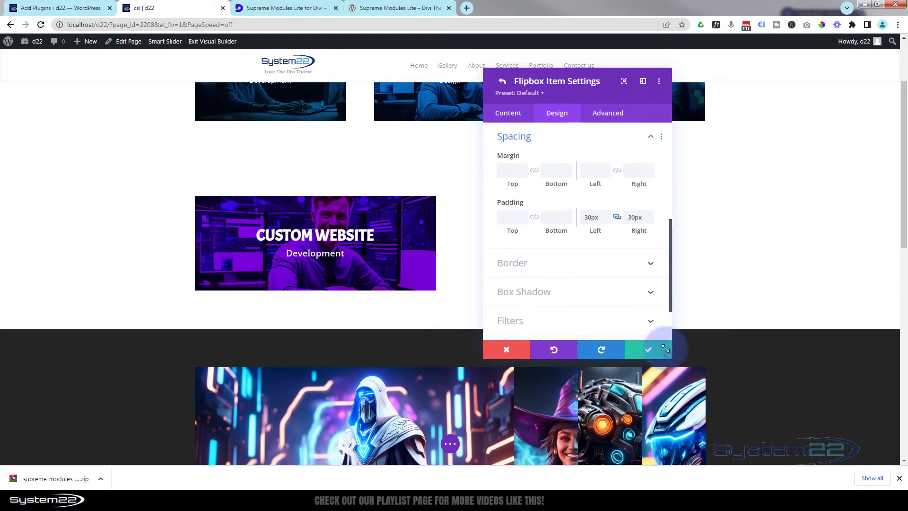
click(656, 350)
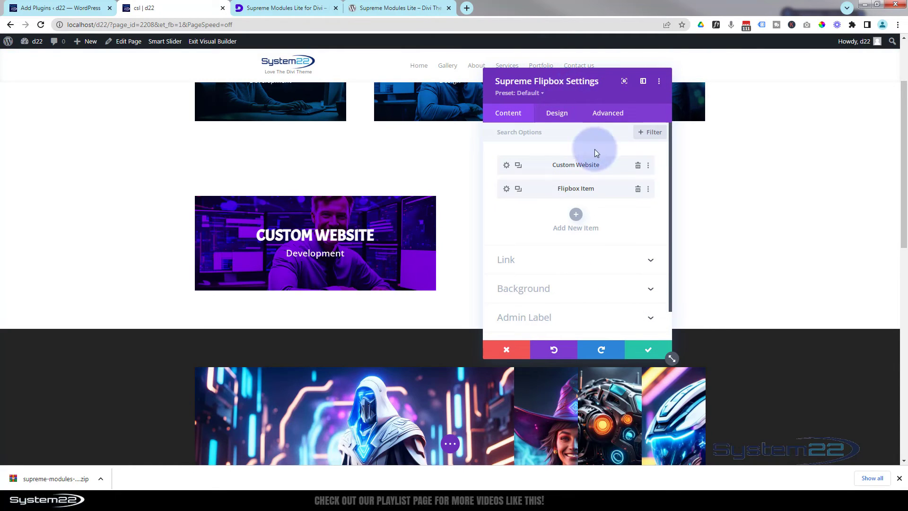
- Open the animation design settings of the whole Supreme Flipbox module
click(563, 118)
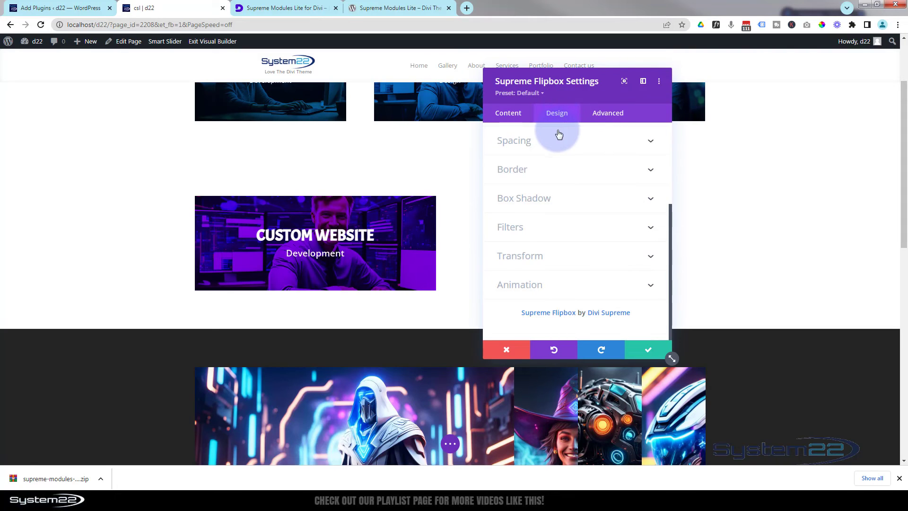
click(561, 283)
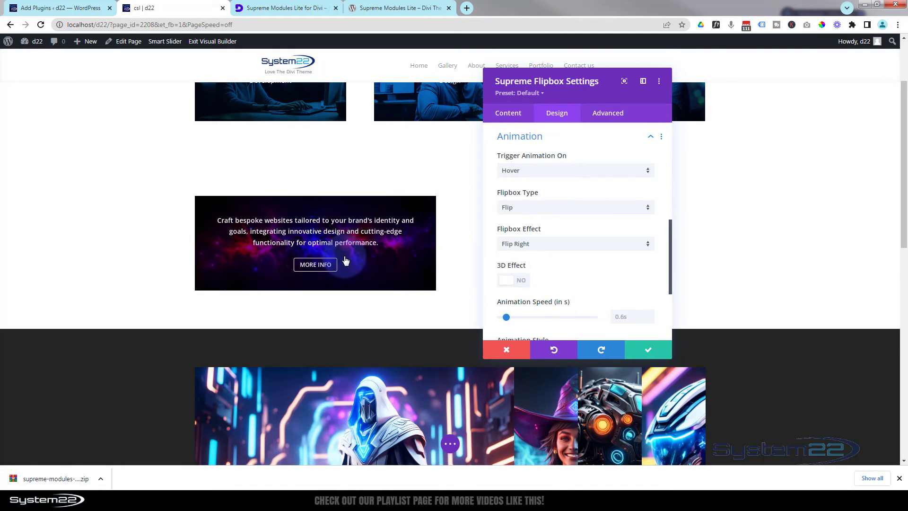
- Try the Click animation trigger on the Custom Website box, and set the trigger back to Hover
click(552, 175)
click(531, 195)
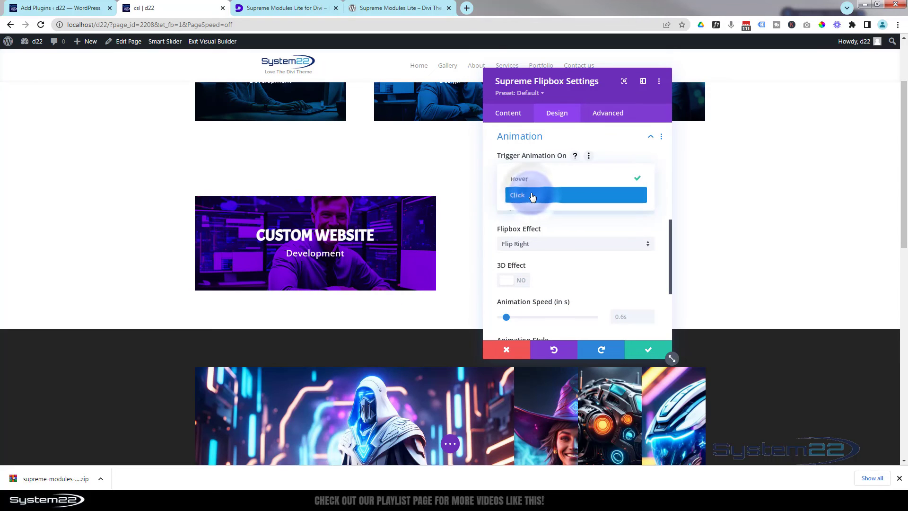
click(421, 219)
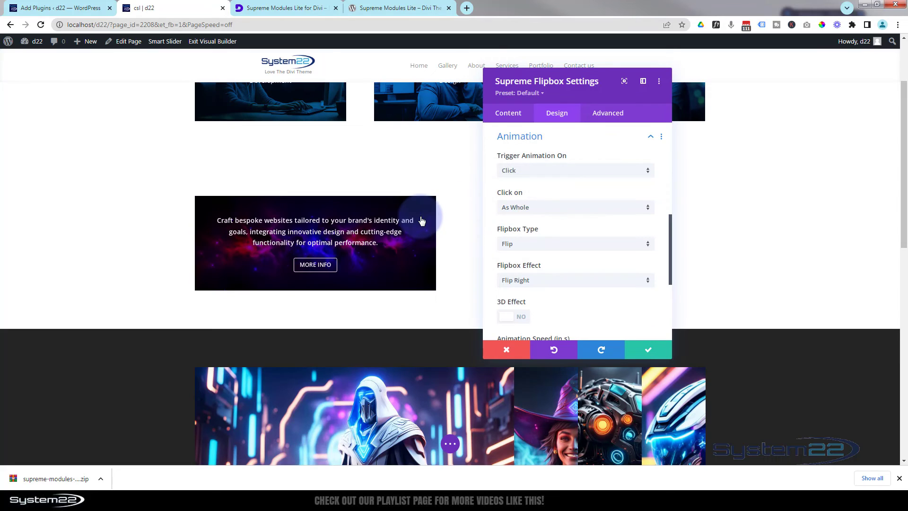
click(570, 171)
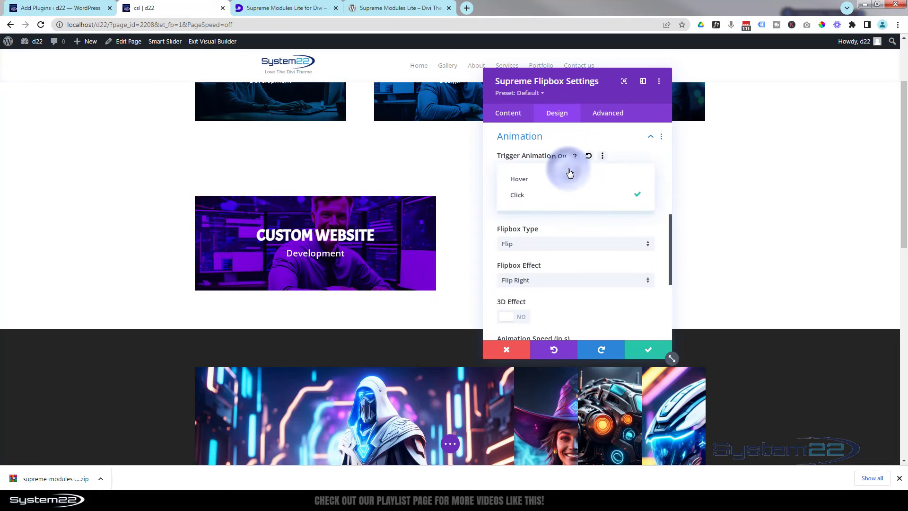
click(541, 182)
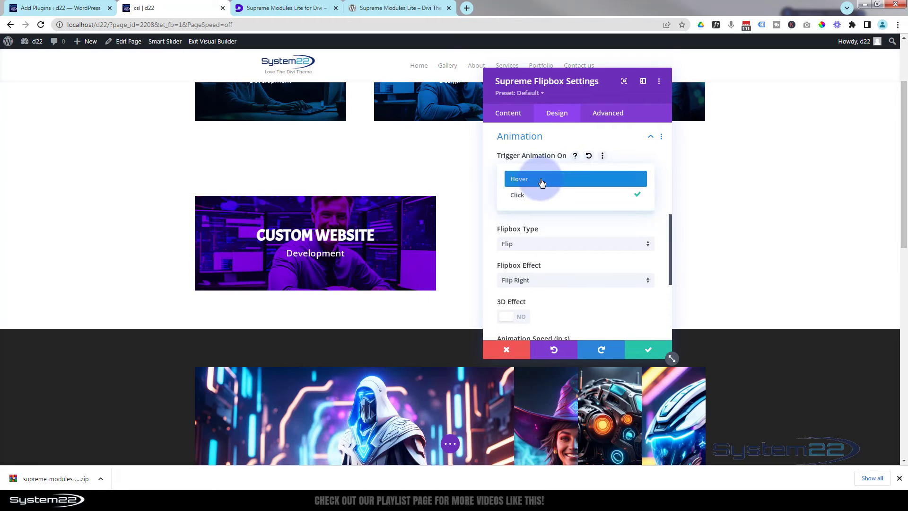
click(429, 202)
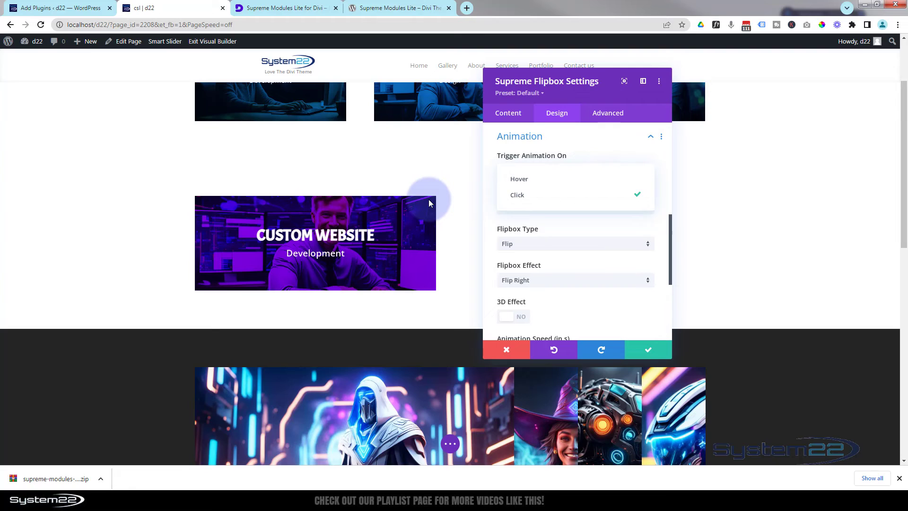
click(524, 182)
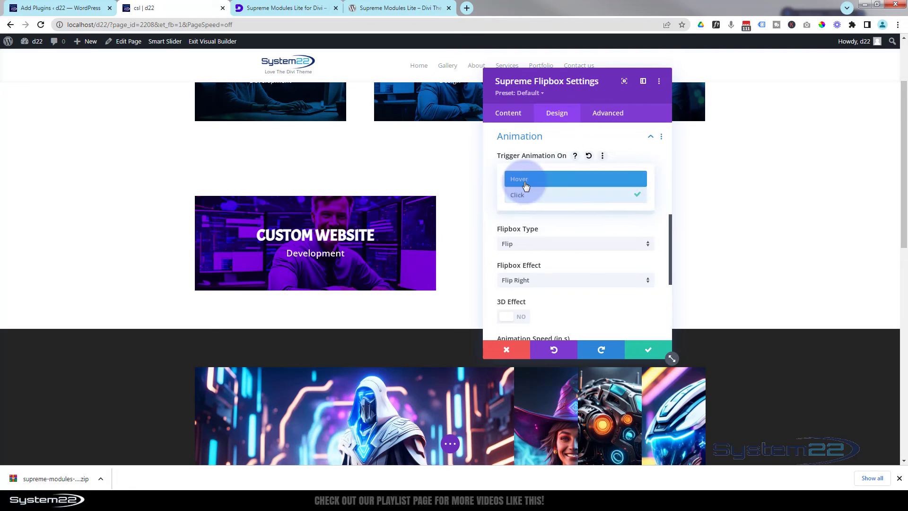
click(525, 182)
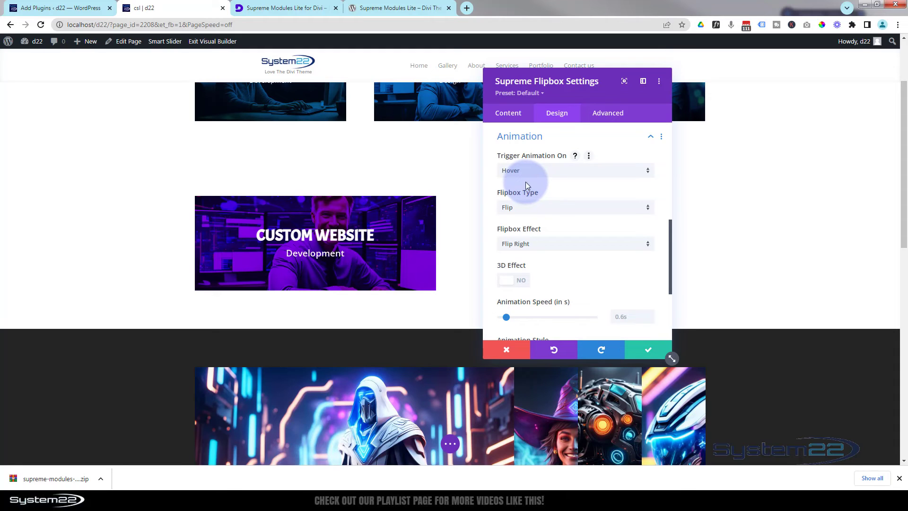
- Change the flipbox type to Slide with the Slide Down effect
click(571, 205)
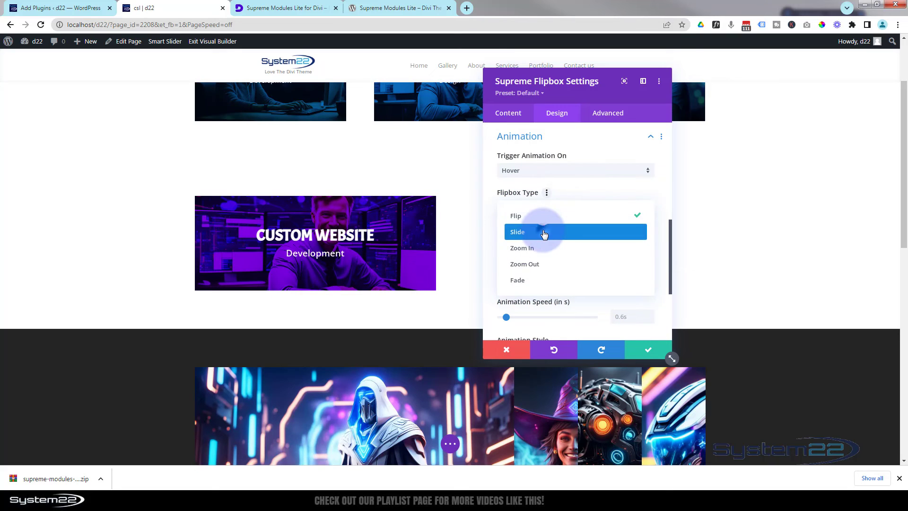
click(544, 233)
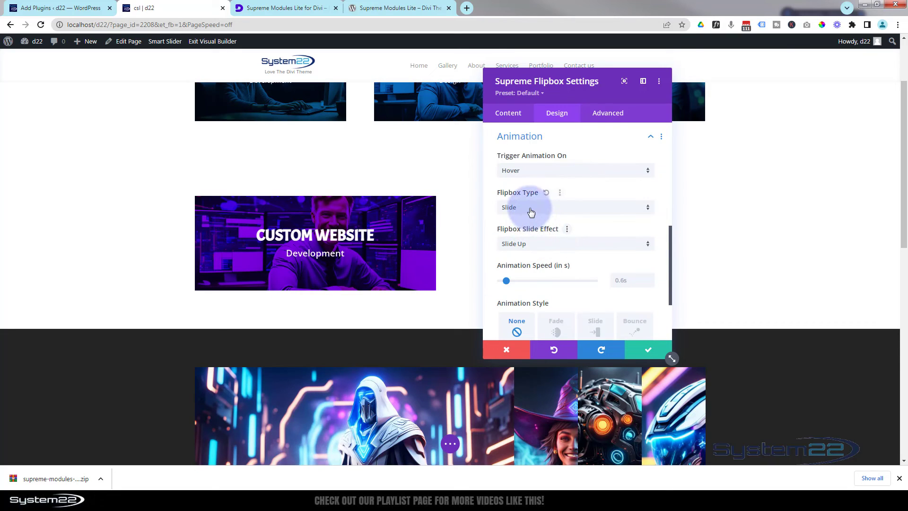
click(543, 243)
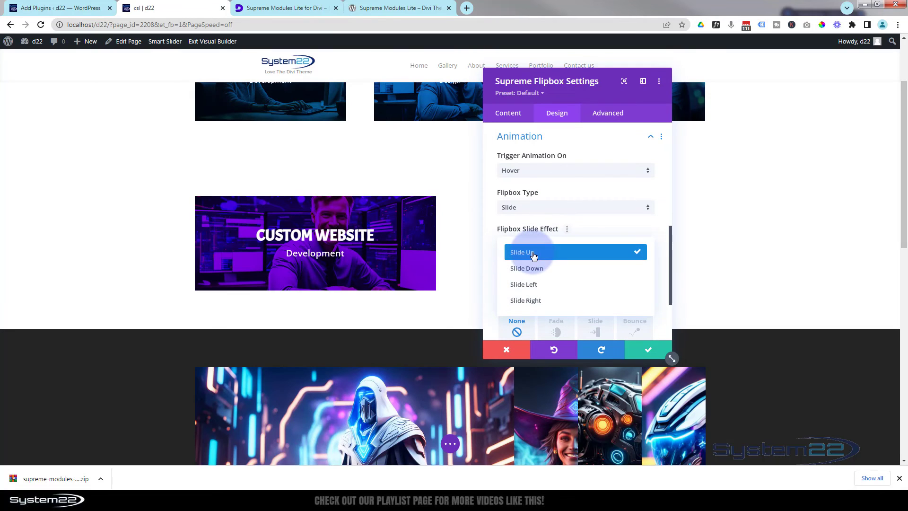
click(534, 269)
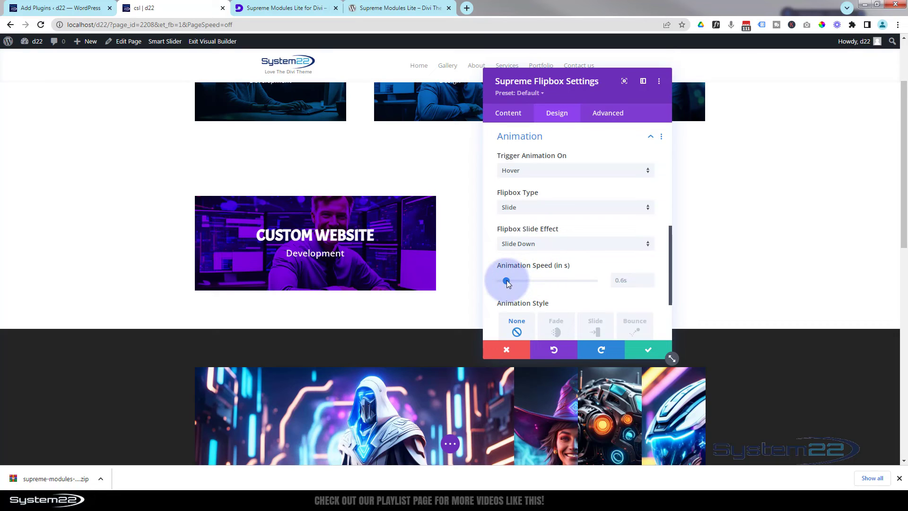
- Set the flipbox animation speed to 0.9s, check it on the Custom Website box, and save the module settings
drag(508, 281, 511, 283)
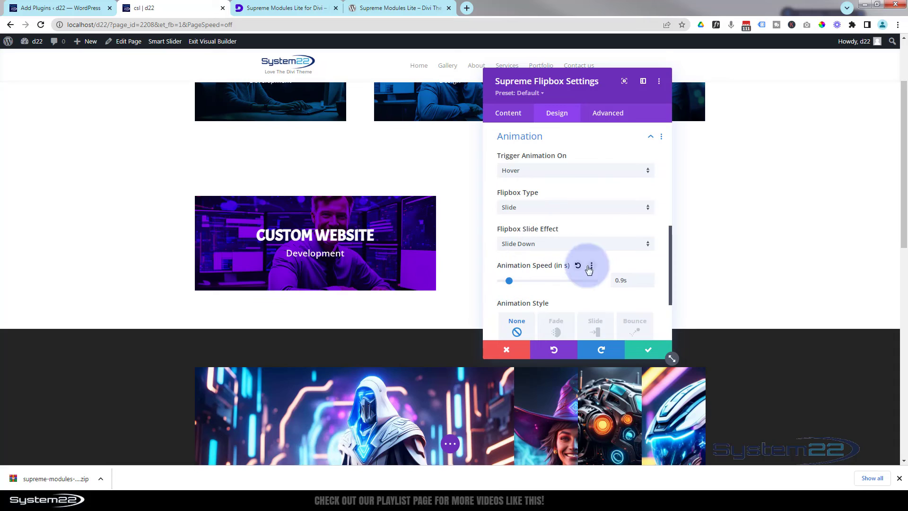
mouse_move(413, 265)
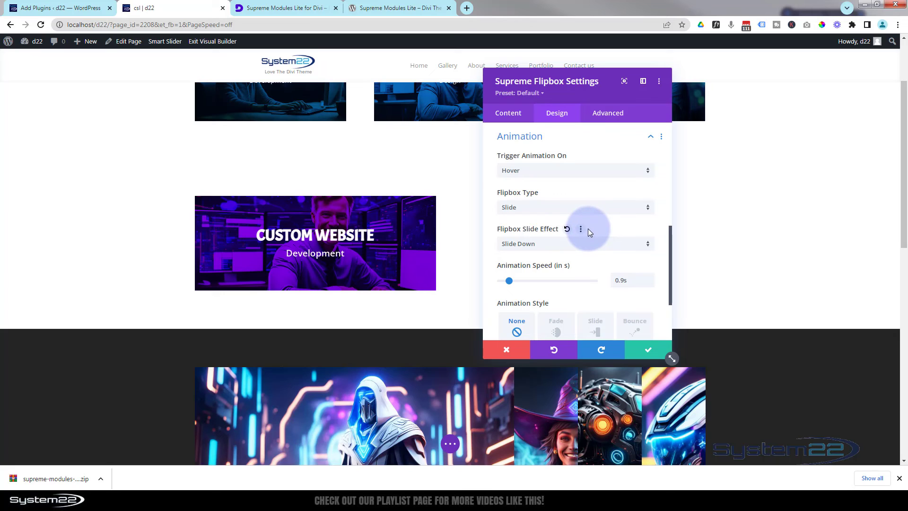
click(644, 350)
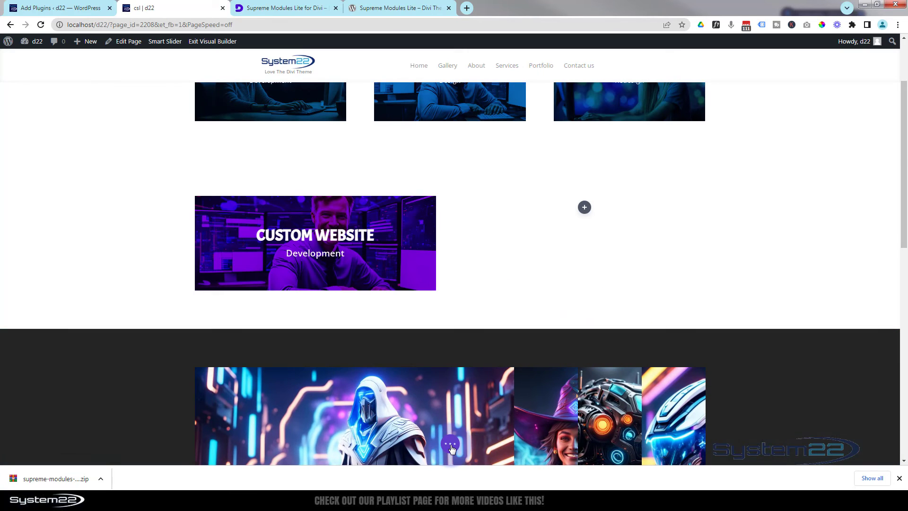
- Save the page as a draft and exit the visual builder to the live page
click(450, 445)
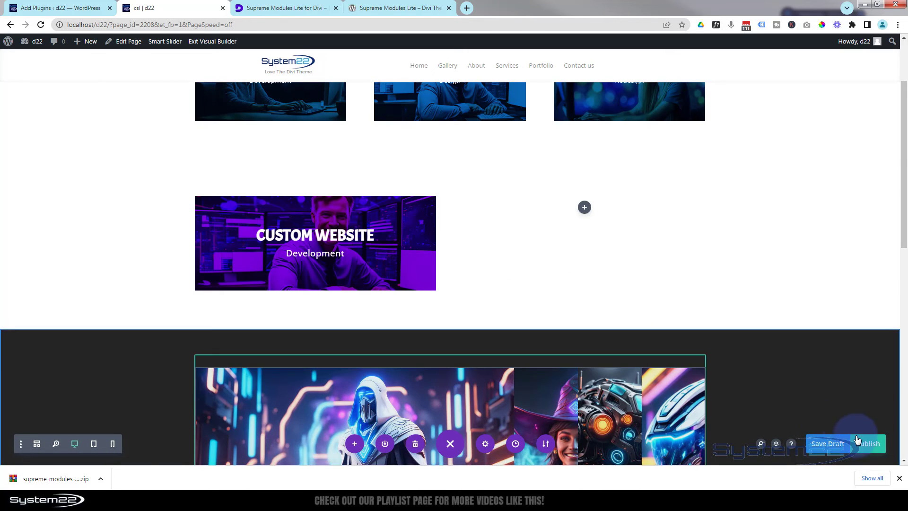
click(820, 444)
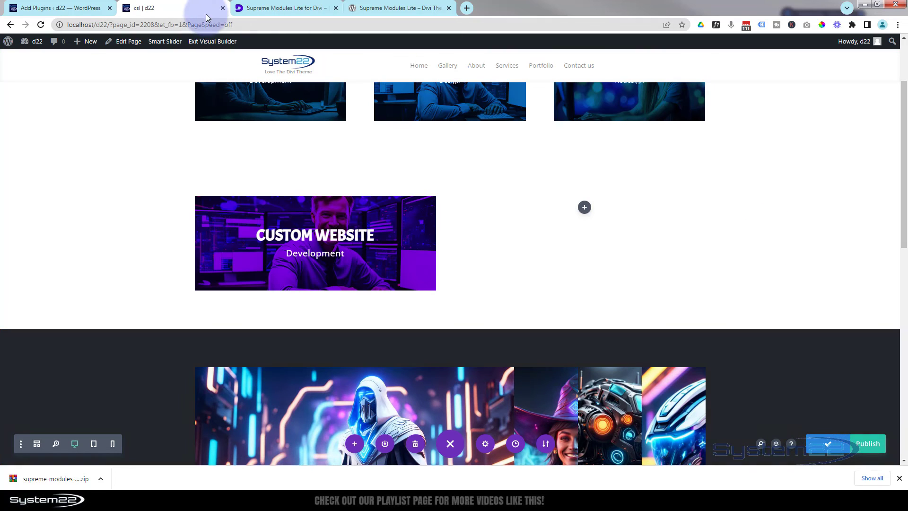
click(214, 43)
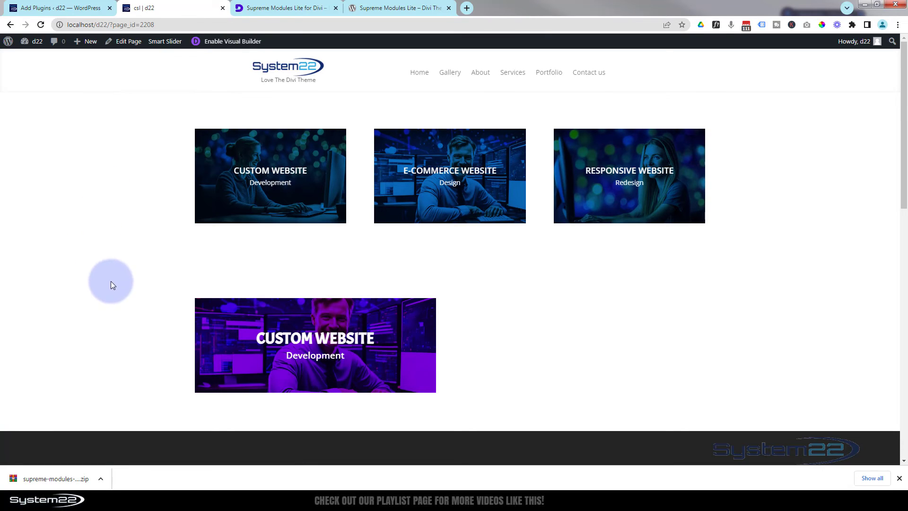
- Check the hover animations of the purple Custom Website flip box and the three smaller flip boxes on the live page
mouse_move(243, 365)
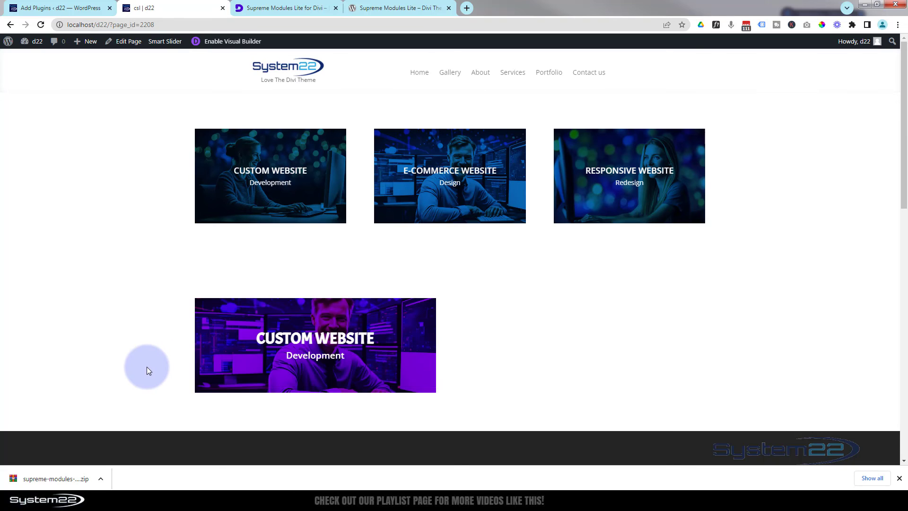
mouse_move(243, 354)
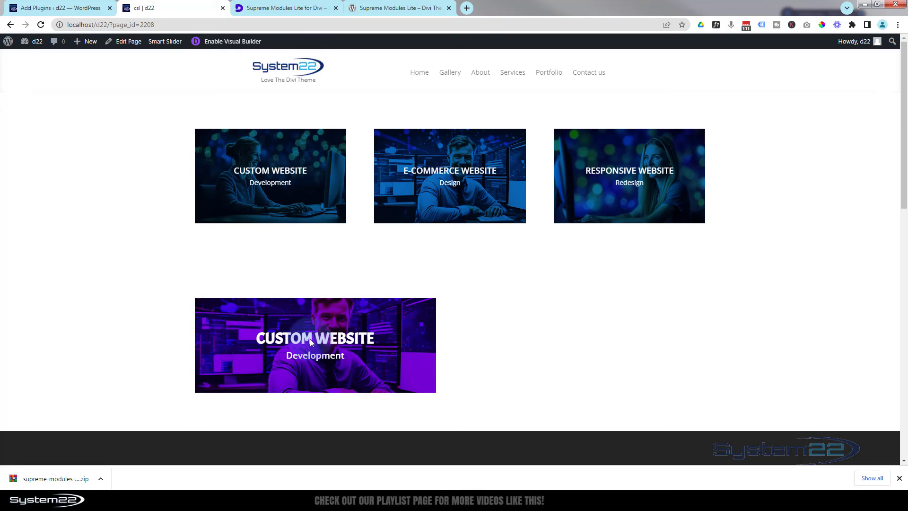
mouse_move(280, 342)
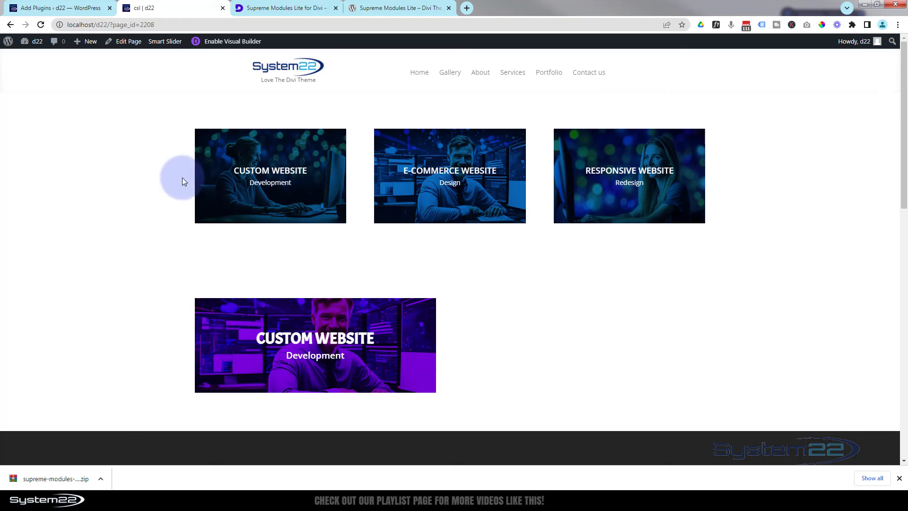
mouse_move(415, 200)
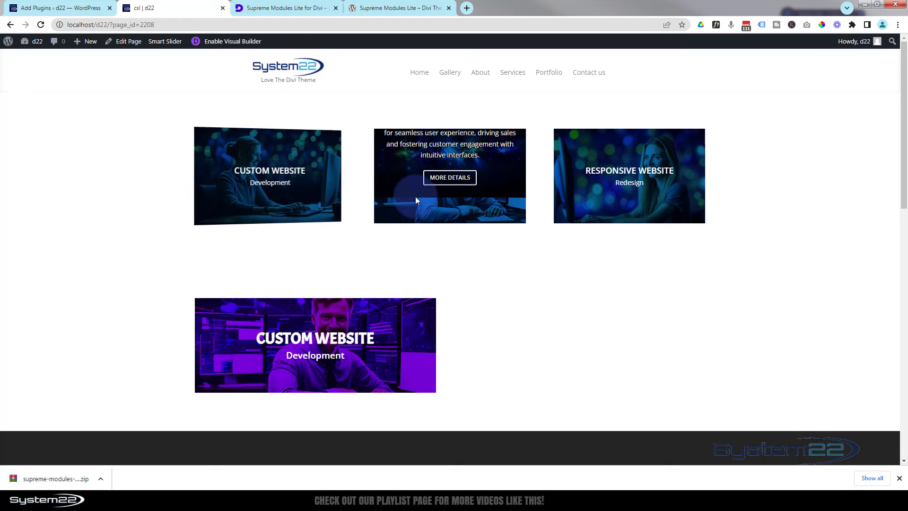
mouse_move(601, 201)
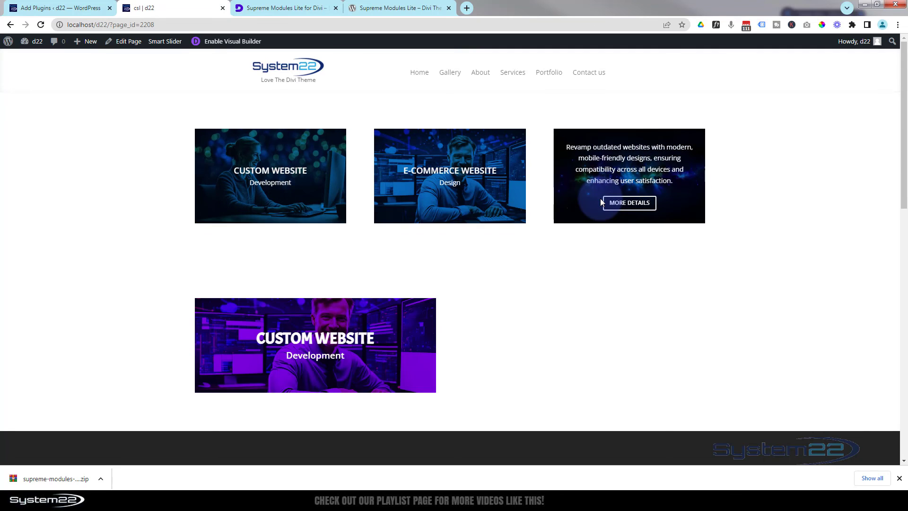